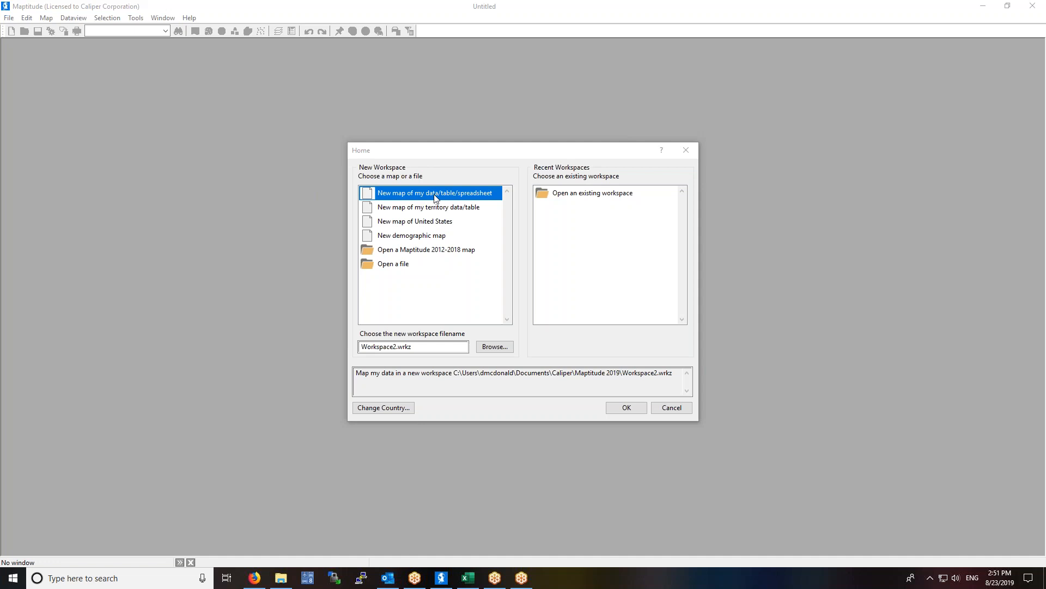
click(428, 212)
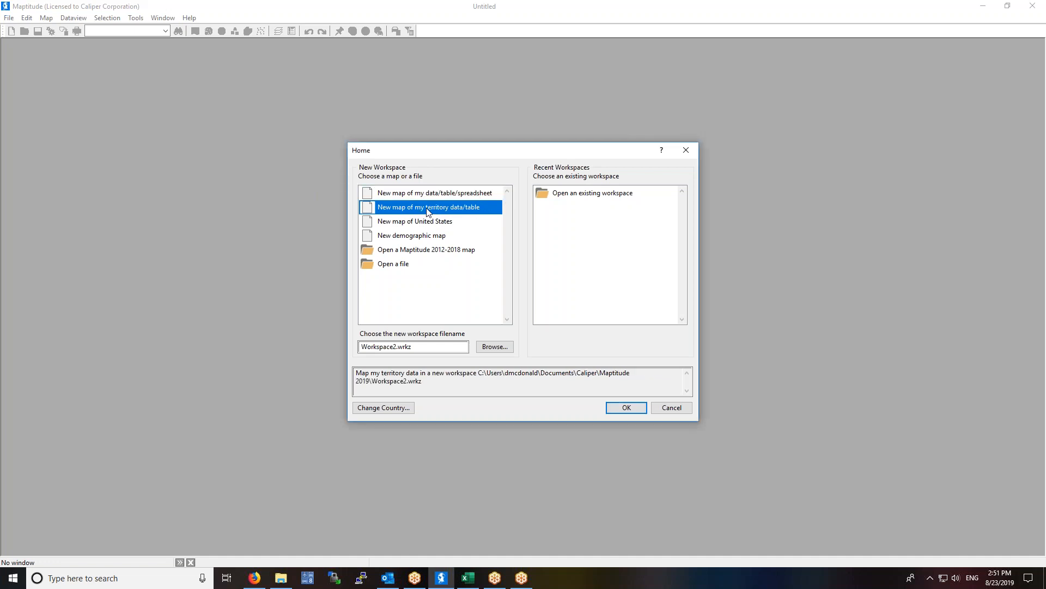
key(Down)
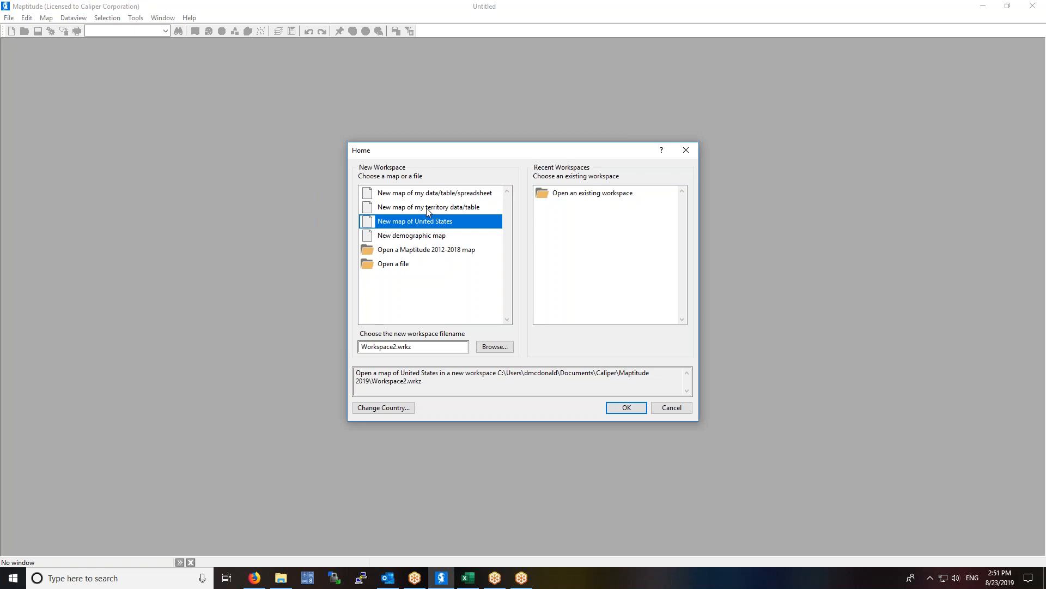
key(Down)
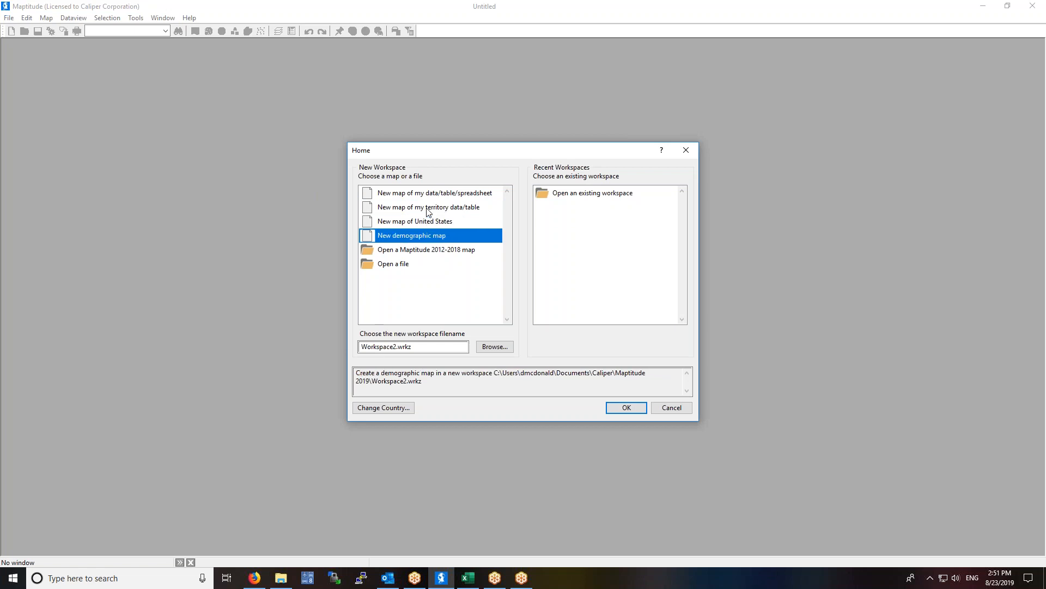
key(Down)
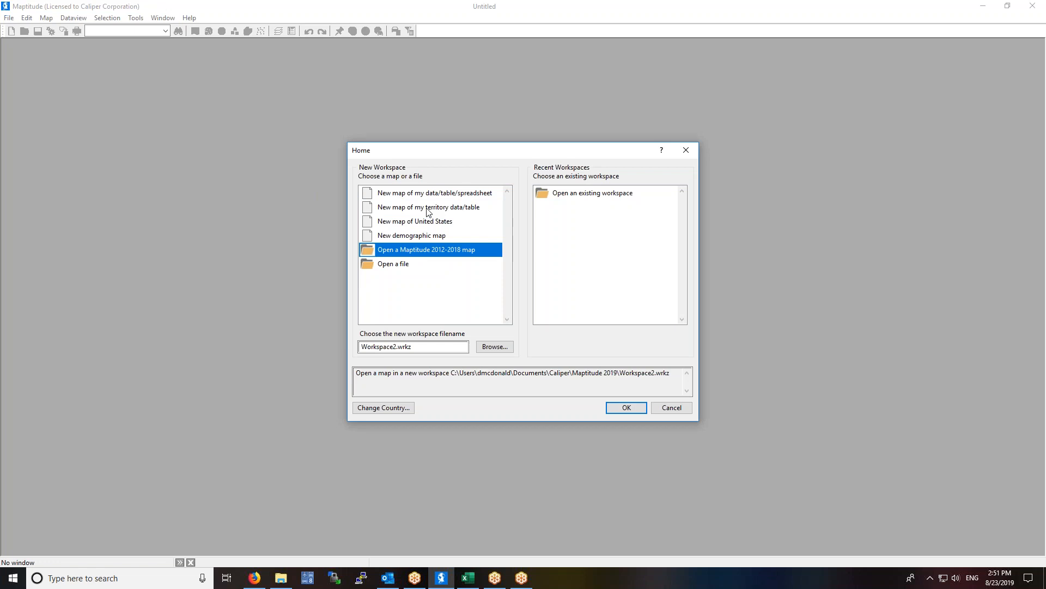
key(Down)
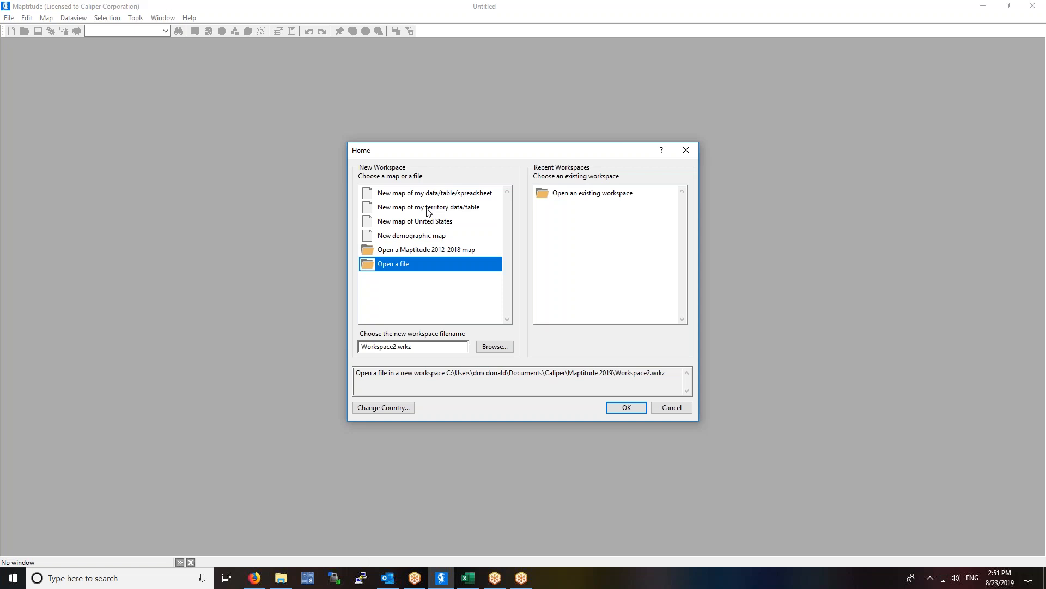
click(565, 199)
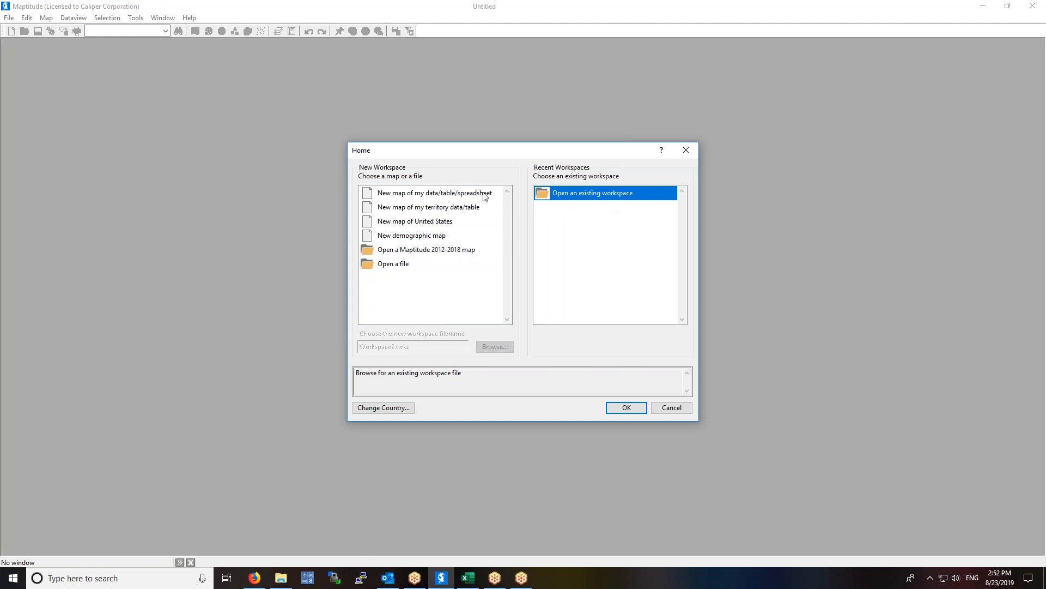
Start a new map of your own data from the My Customers sheet of Sample Customers United States.xlsx in the Tutorial folder
double_click(423, 194)
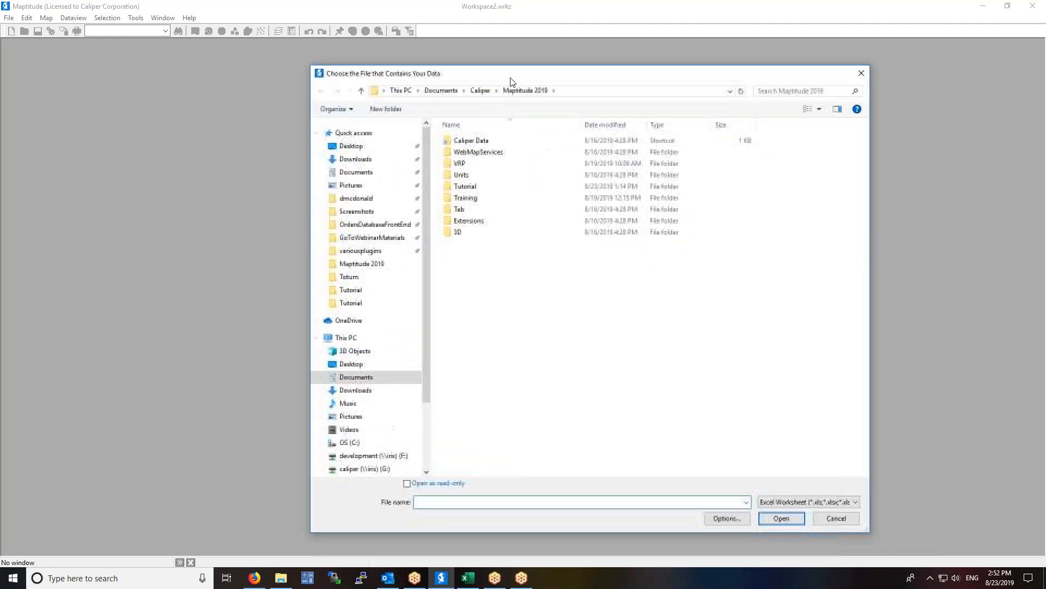
double_click(460, 185)
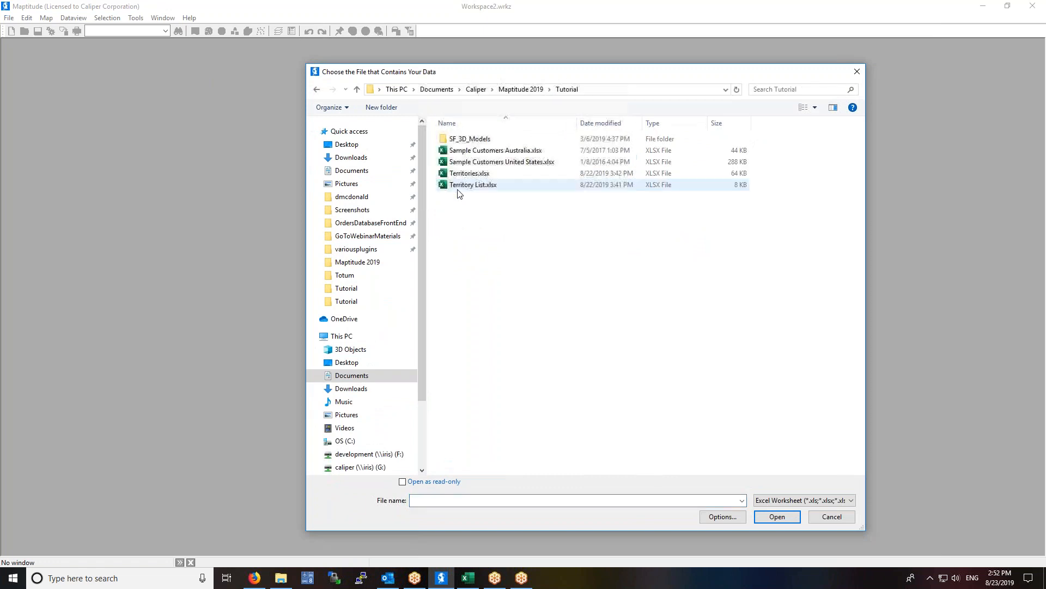
double_click(483, 162)
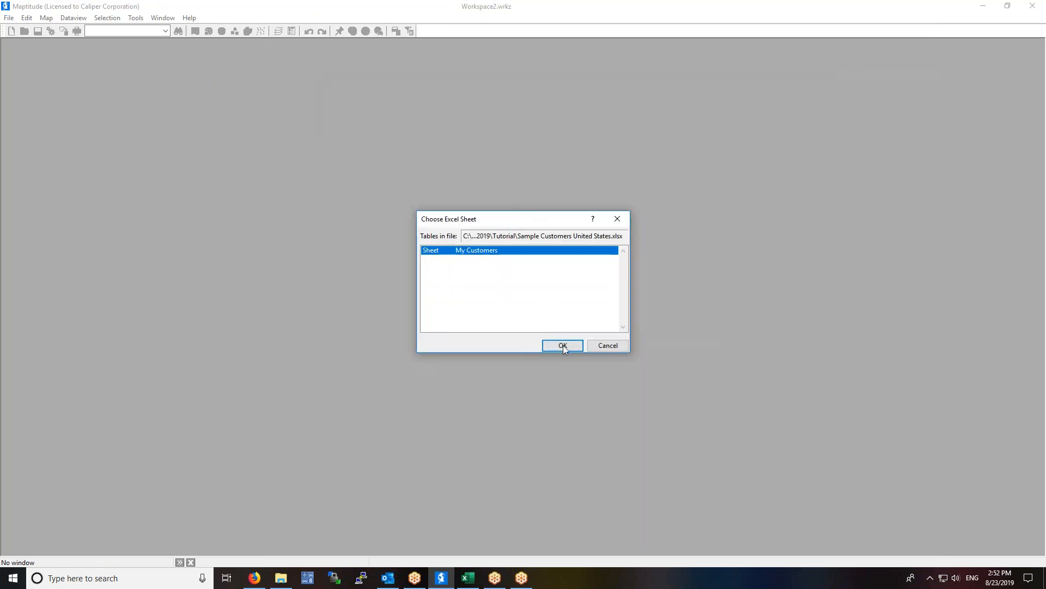
click(563, 345)
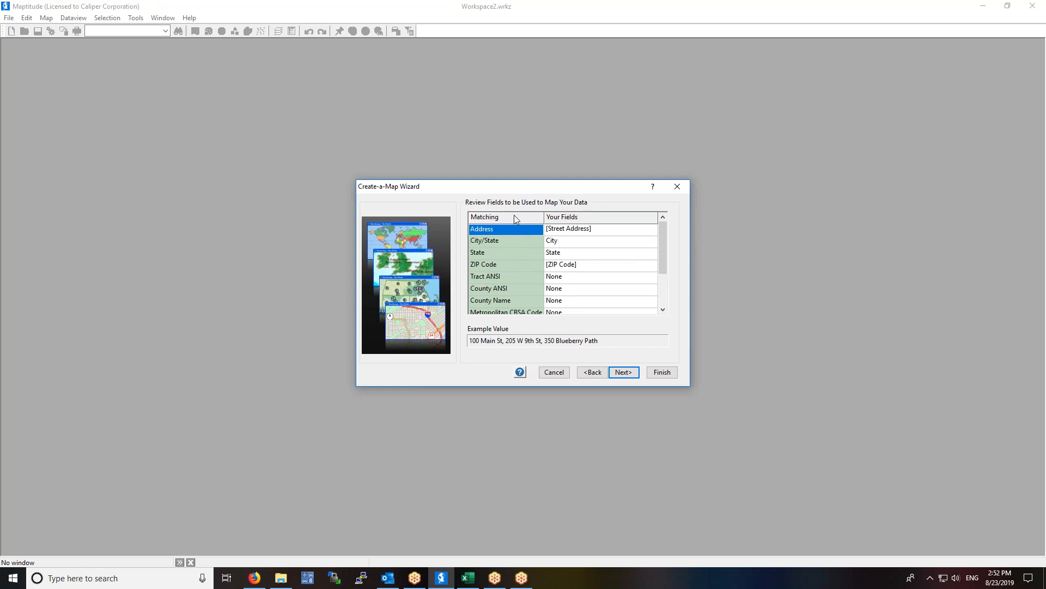
Set the map type to show ZIP Code boundaries with the data attached, and link the data instead of importing it
click(593, 371)
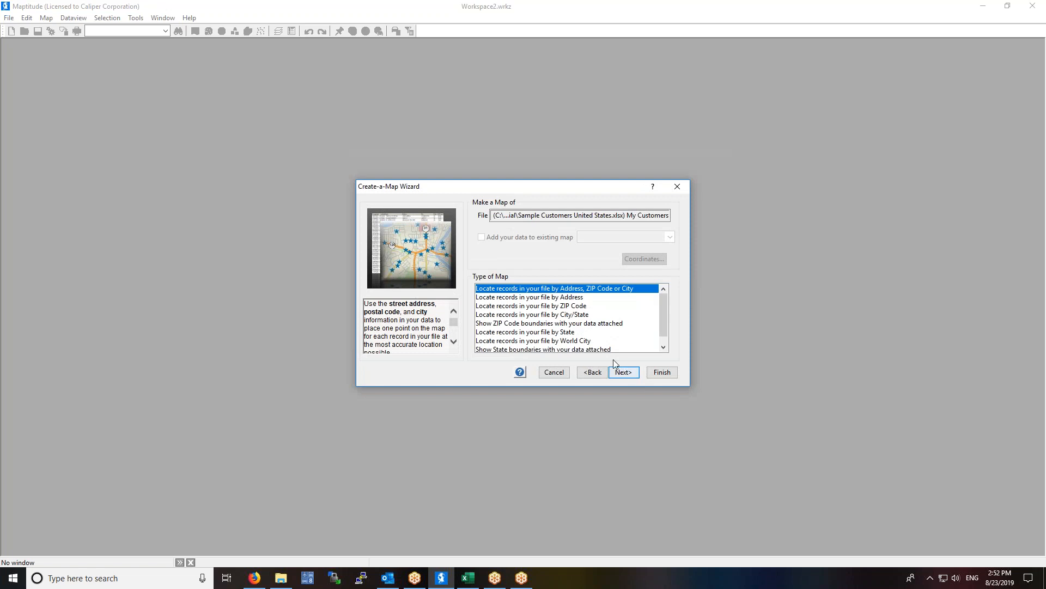
click(548, 325)
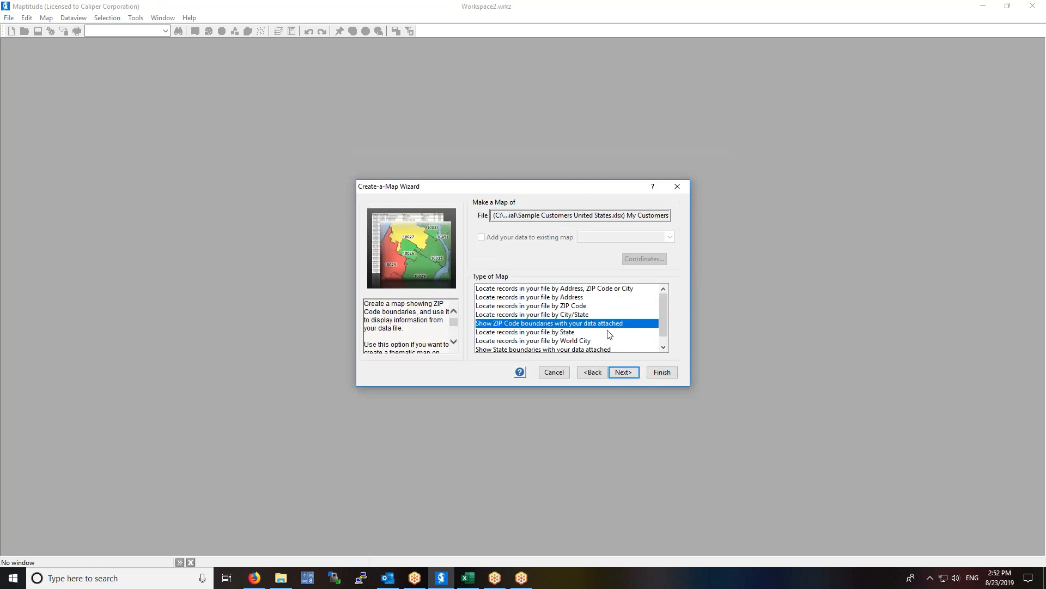
click(622, 370)
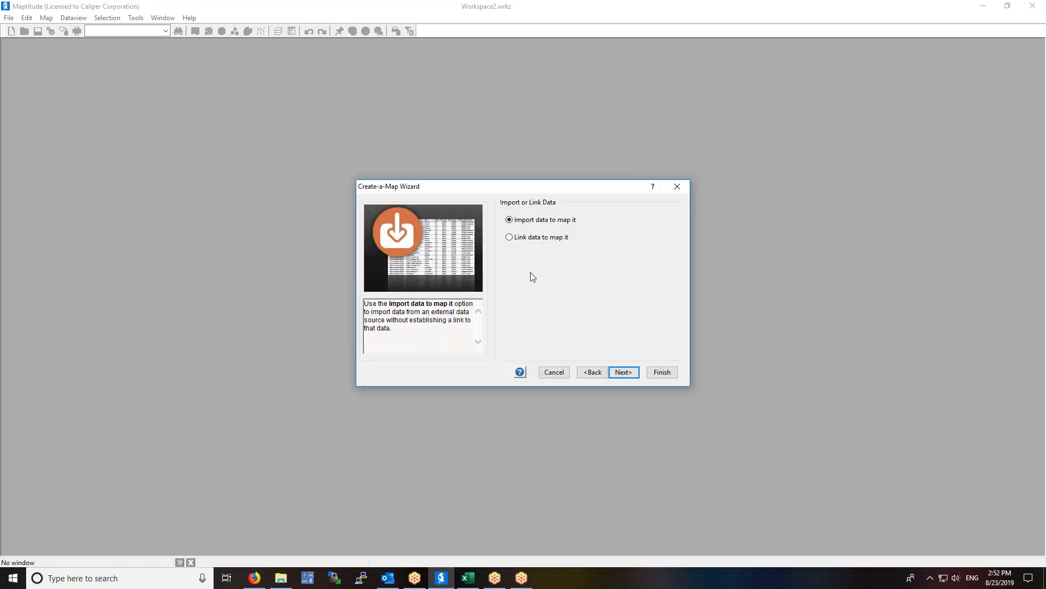
click(534, 242)
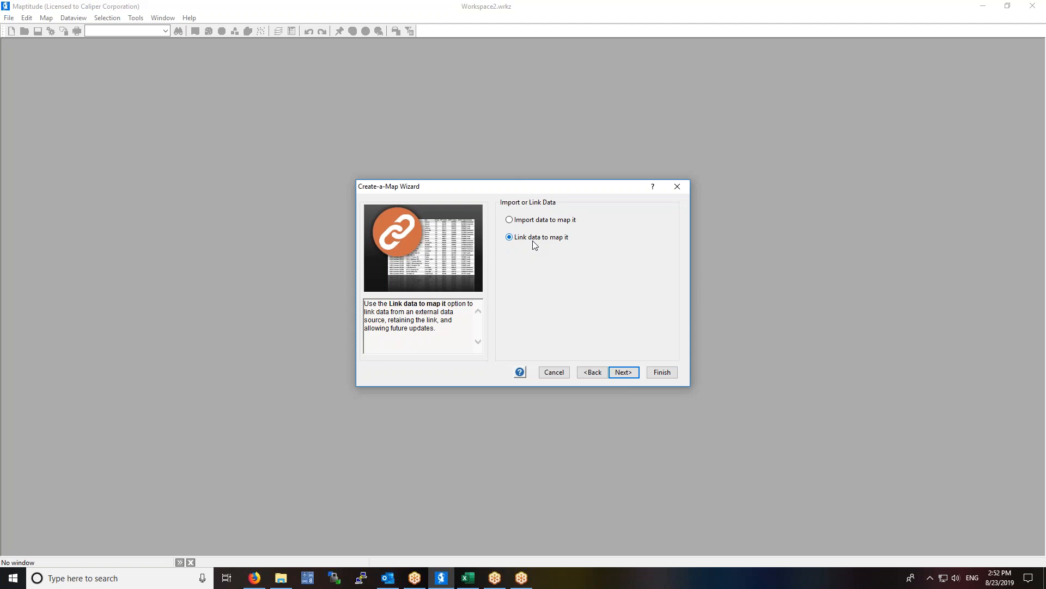
click(629, 372)
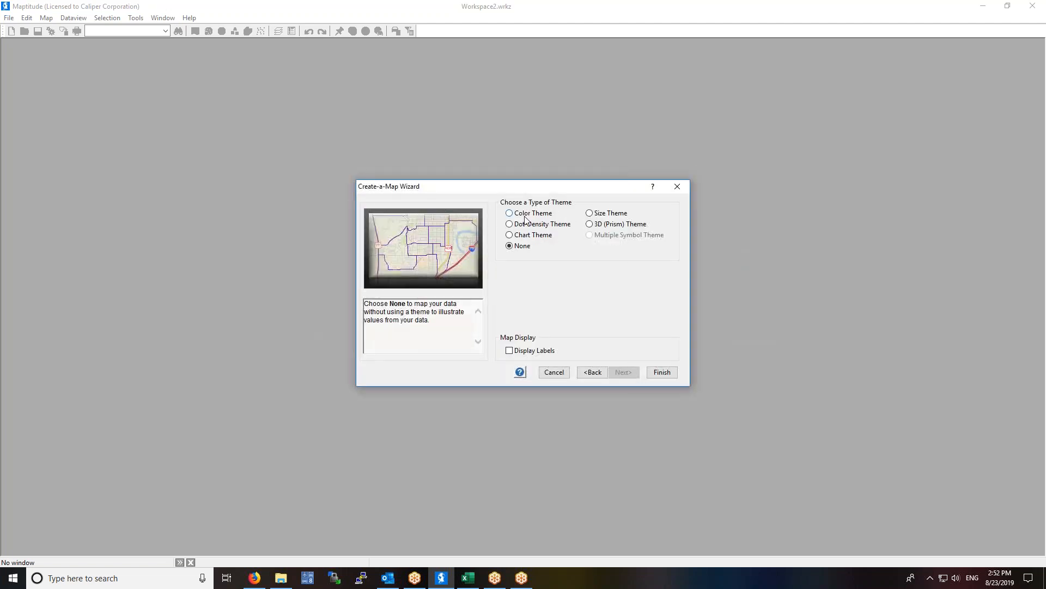
Apply a color theme based on the QTR1 Sales field and finish creating the map
click(525, 216)
scroll(550, 297, down, 3)
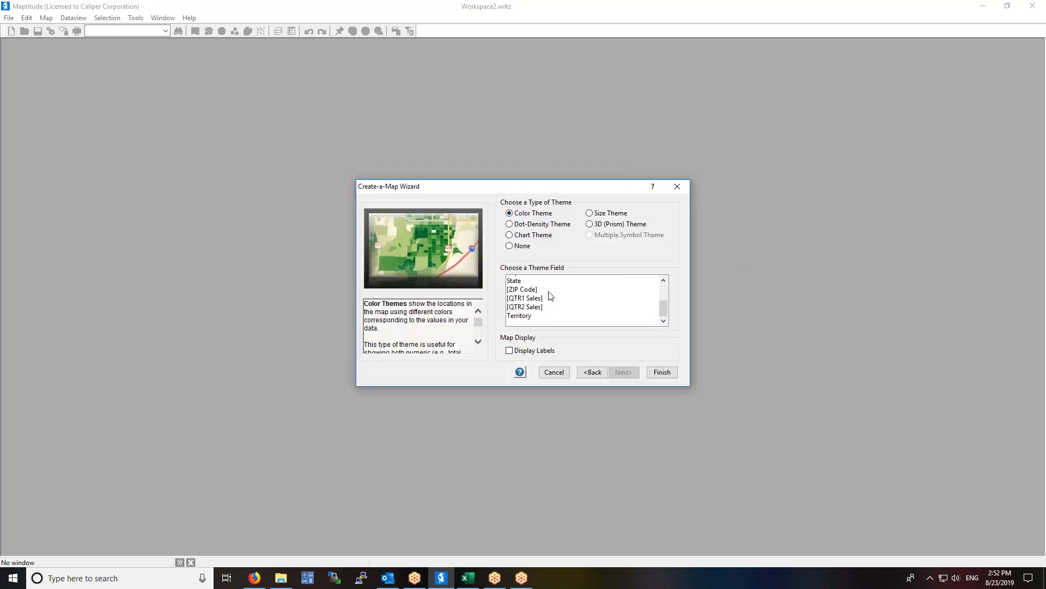
click(540, 299)
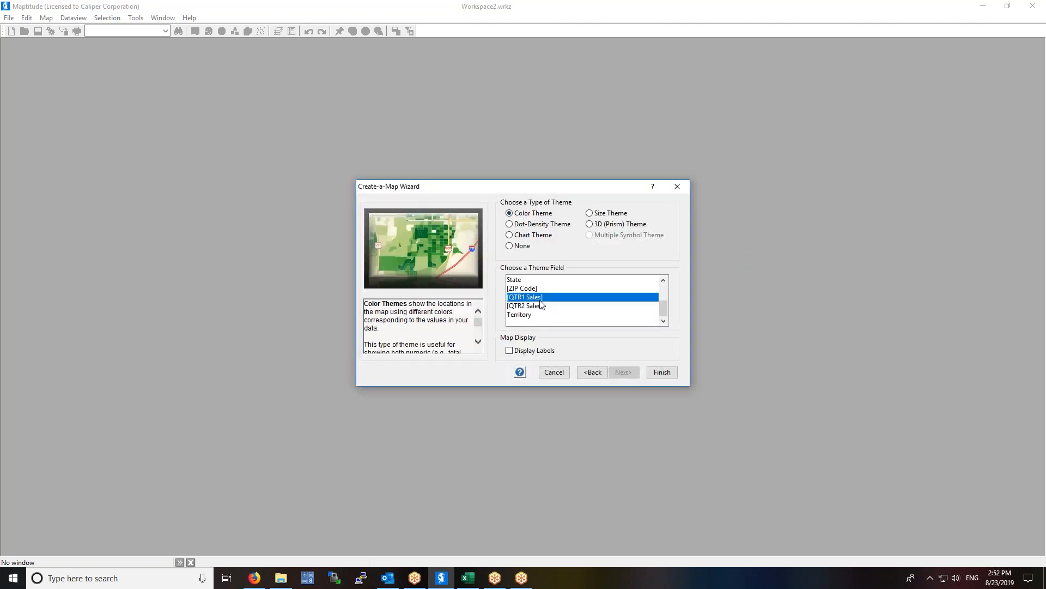
click(663, 372)
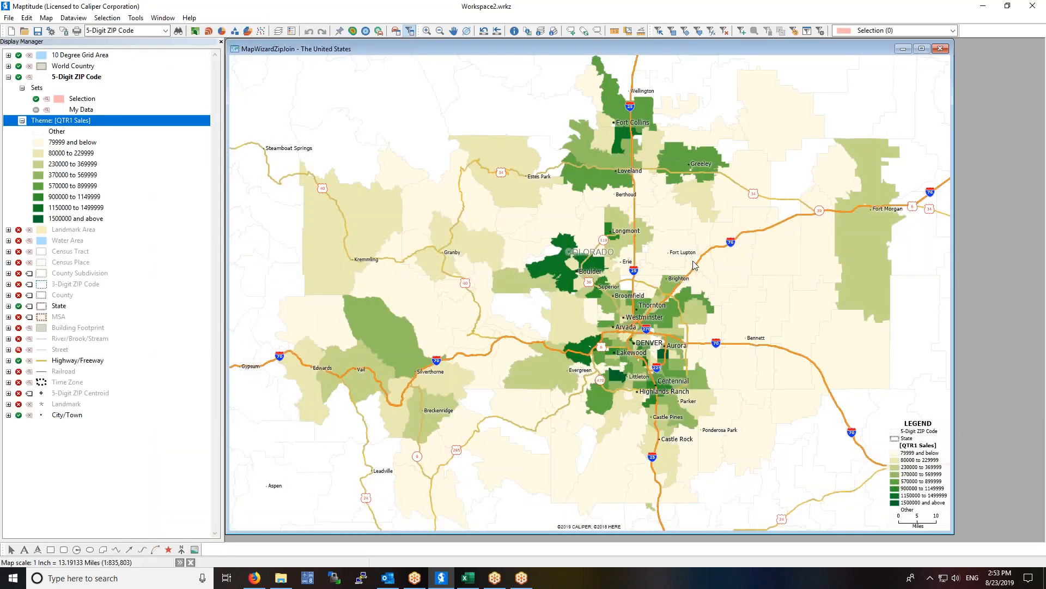
Maximize the map window and update the map's linked records
click(921, 48)
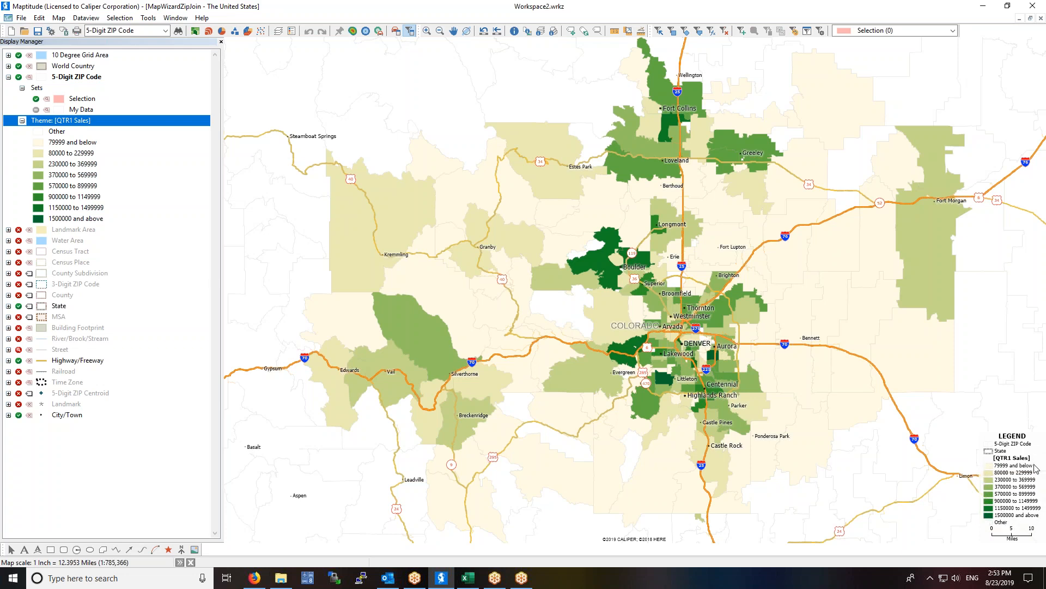
scroll(622, 290, down, 1)
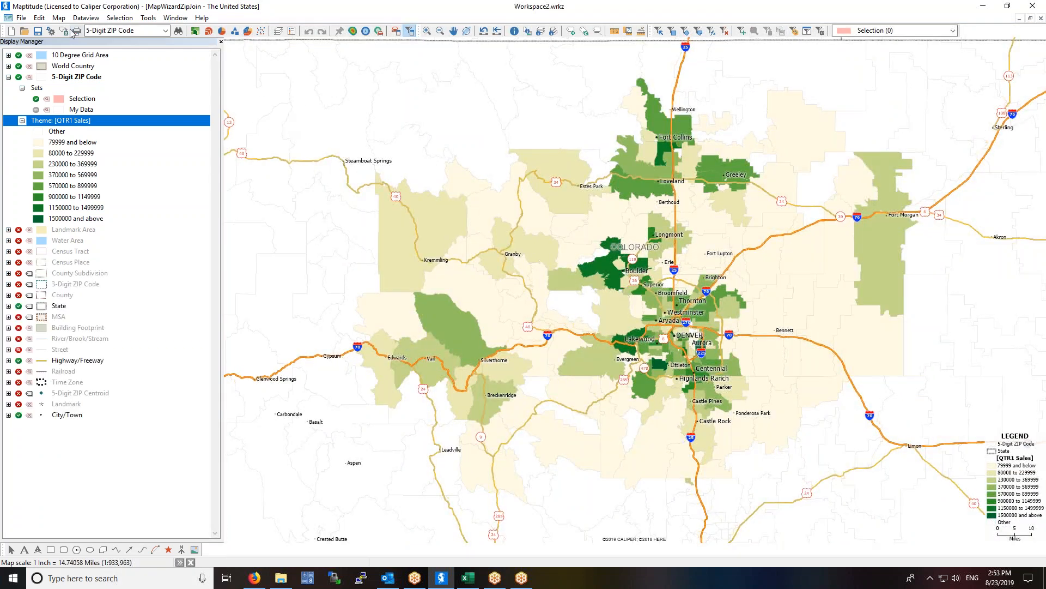
click(59, 18)
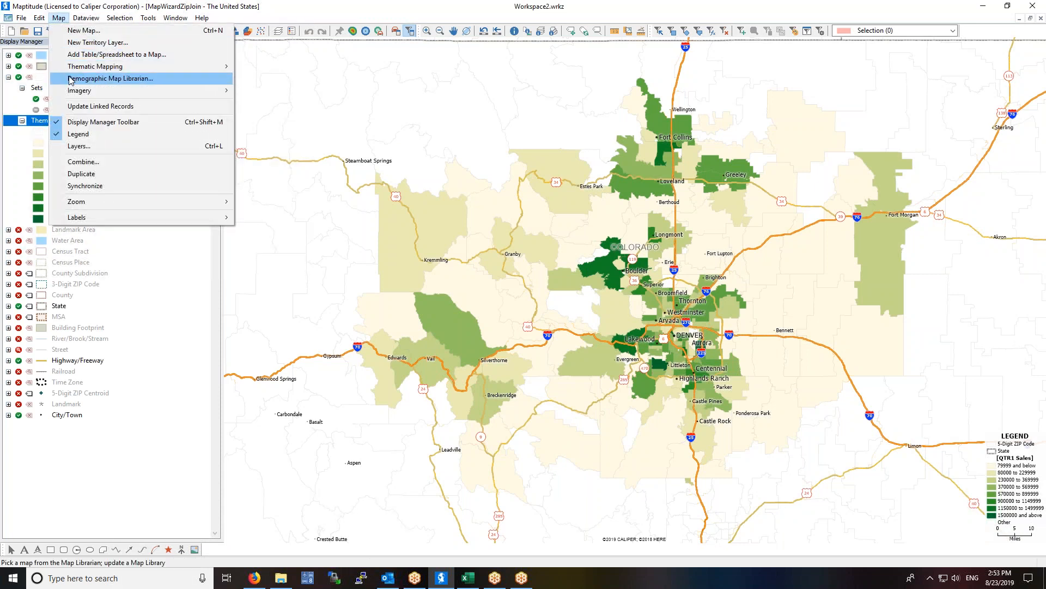
click(72, 107)
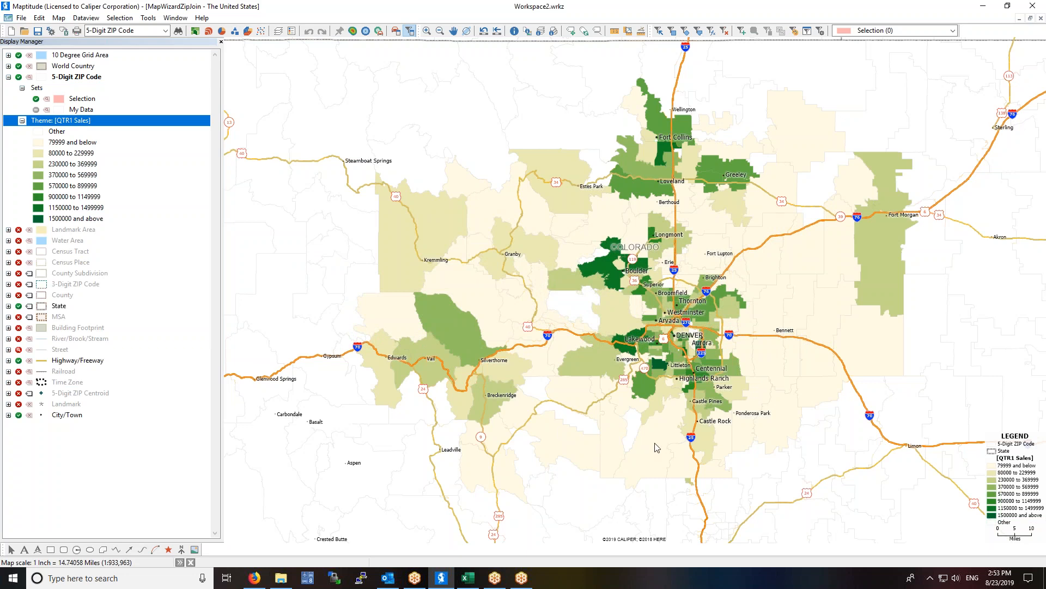
Draw a circle with a 2-mile radius centered on Fort Collins
mouse_move(660, 446)
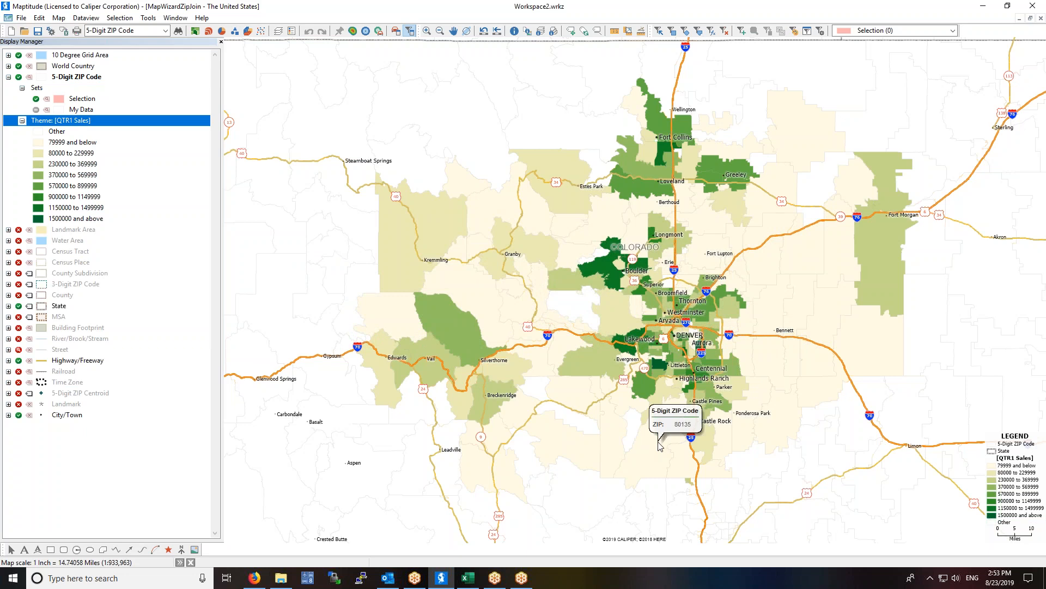
click(427, 30)
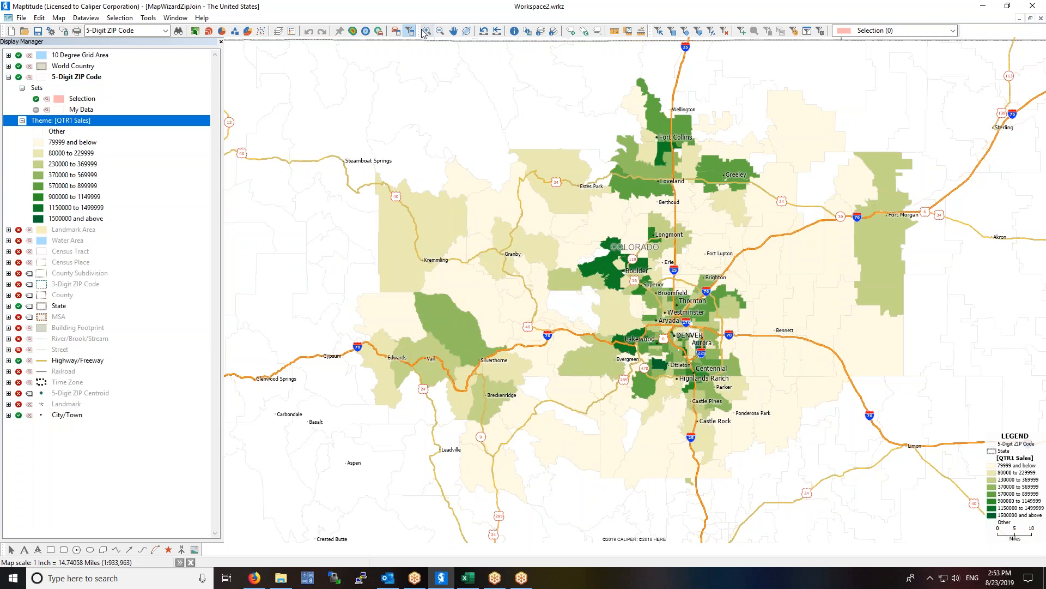
drag(629, 110, 710, 161)
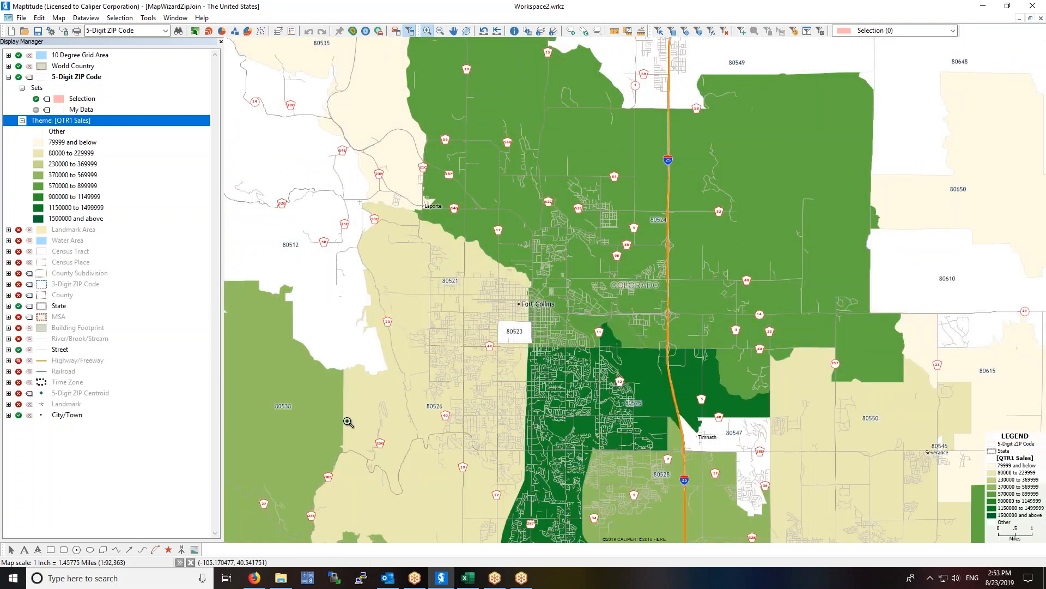
click(77, 550)
click(520, 304)
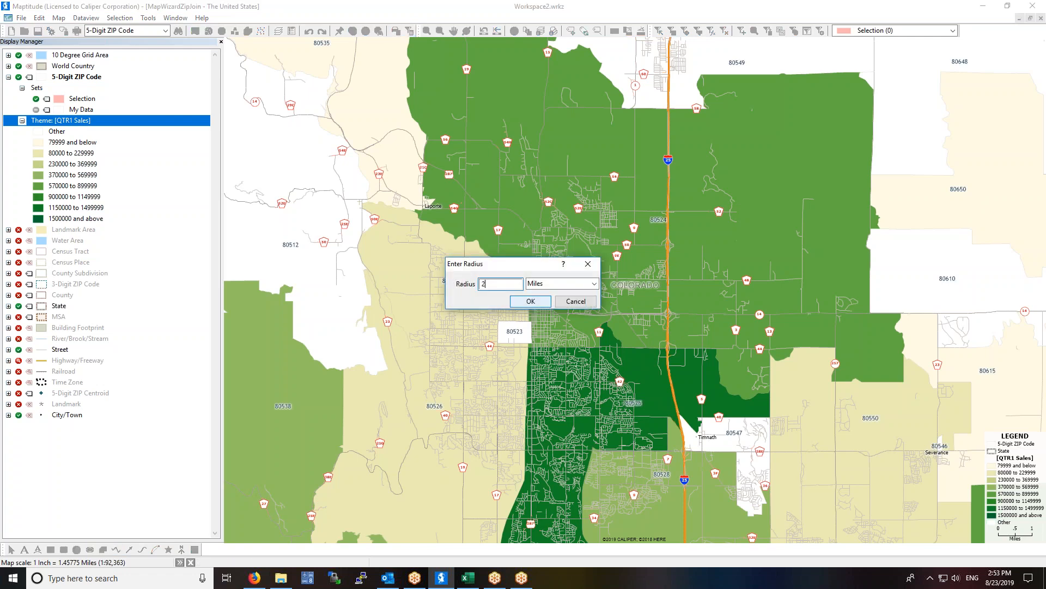
key(Return)
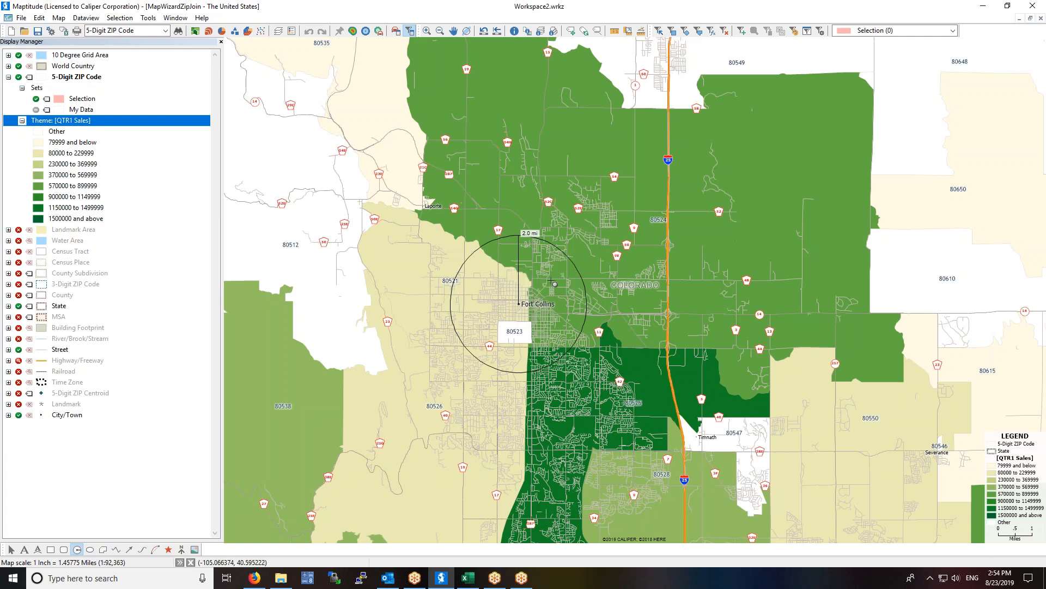
Export a report of the area inside the Fort Collins circle to Excel as Radius Report.xlsx in the Tutorial folder
right_click(550, 282)
click(565, 327)
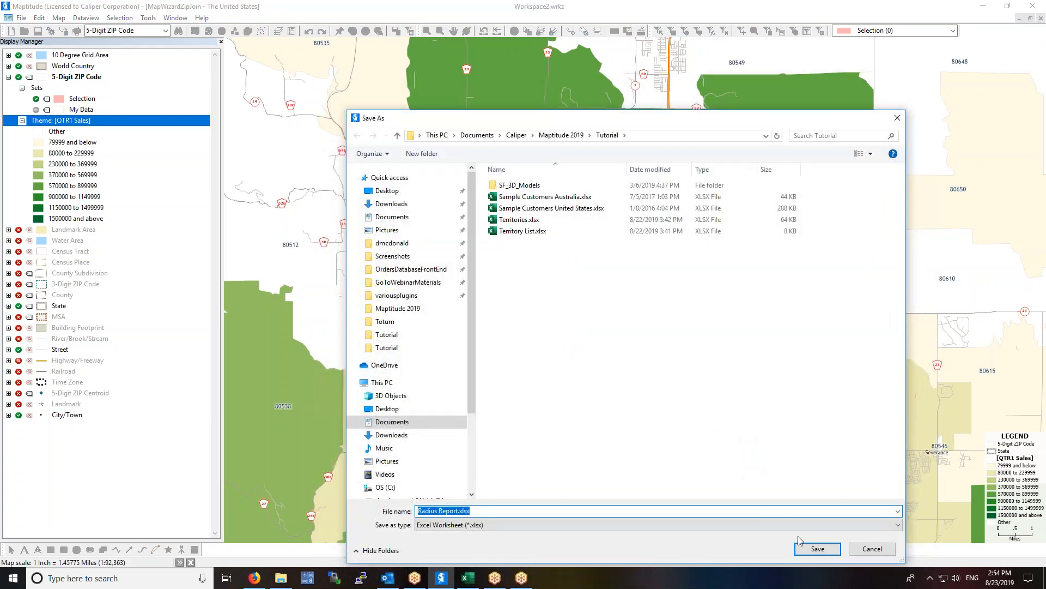
click(813, 543)
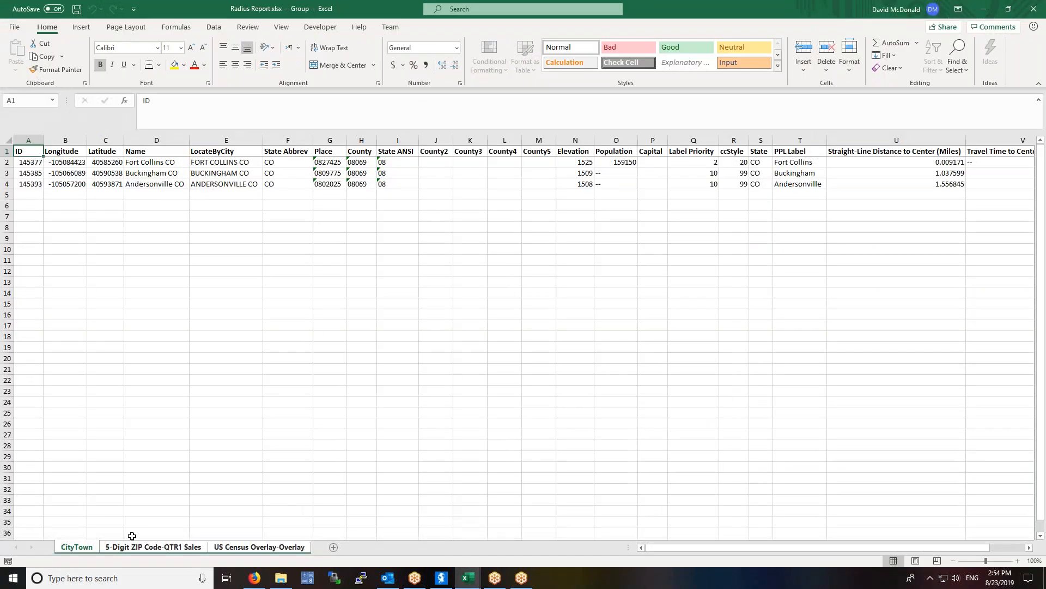
Examine the household income figures on the US Census Overlay sheet of the radius report
click(225, 548)
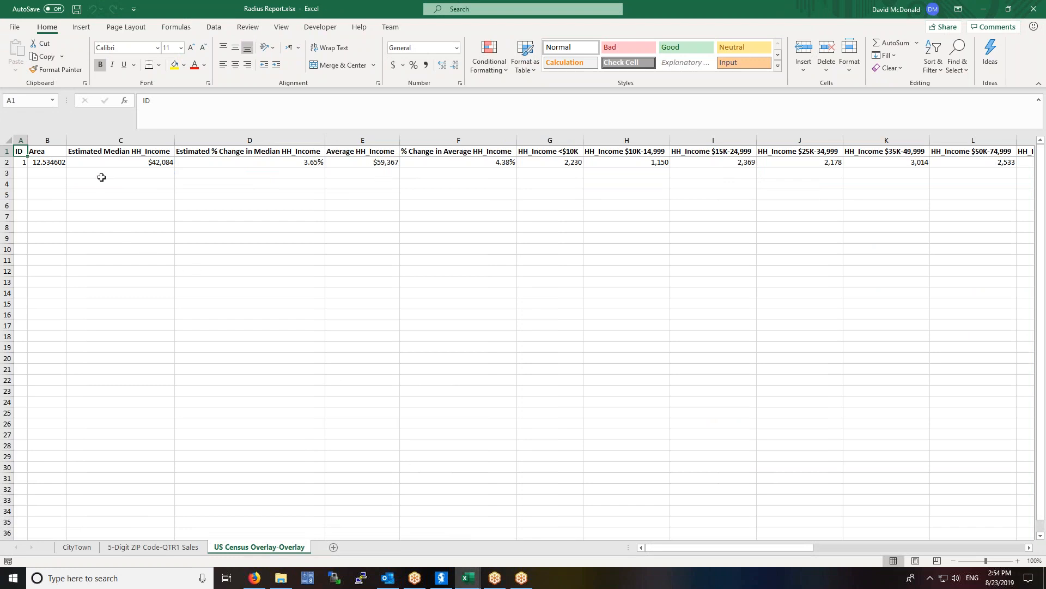
click(109, 162)
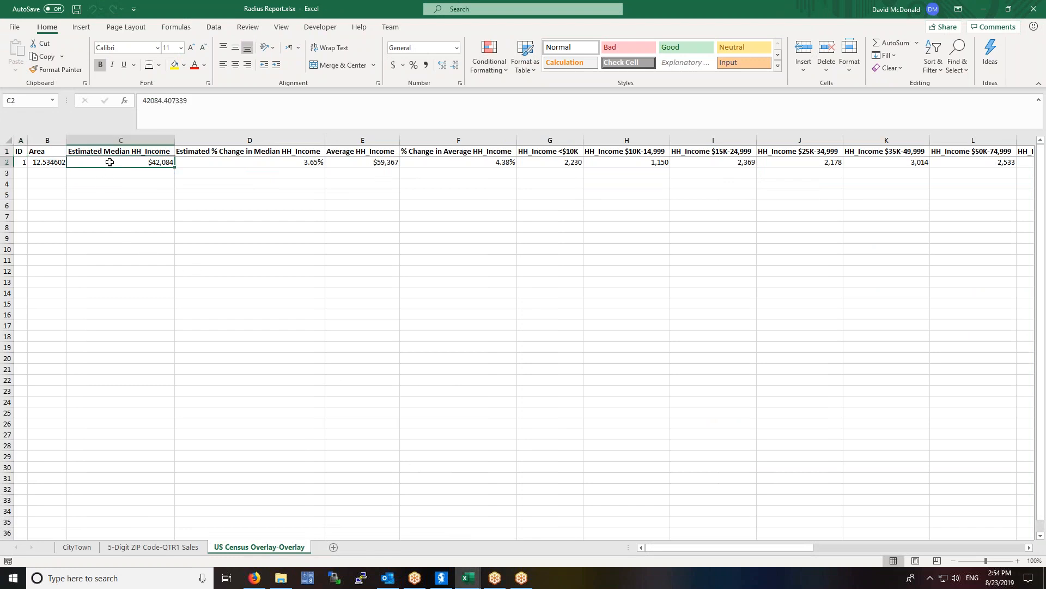
click(341, 160)
drag(747, 548, 954, 543)
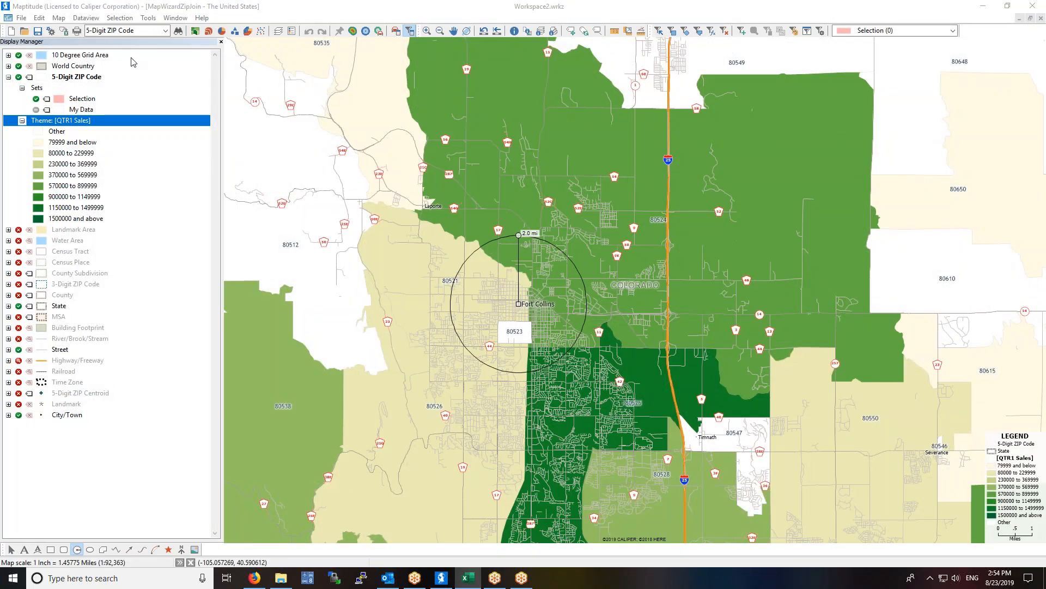
Open the overlay aggregation settings in the reporting preferences and review the fields and their aggregation methods
click(39, 18)
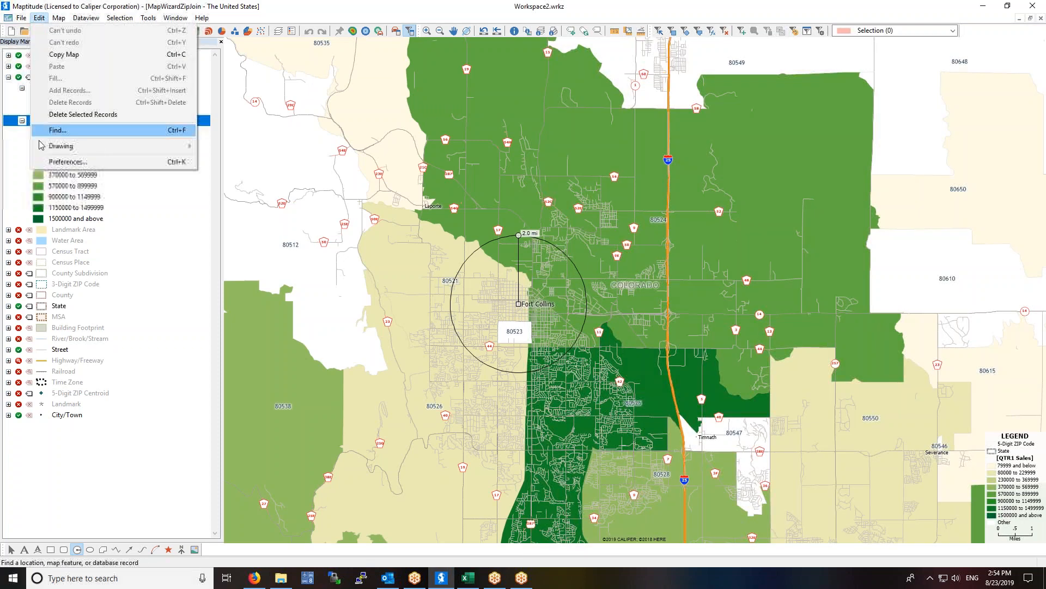
click(61, 161)
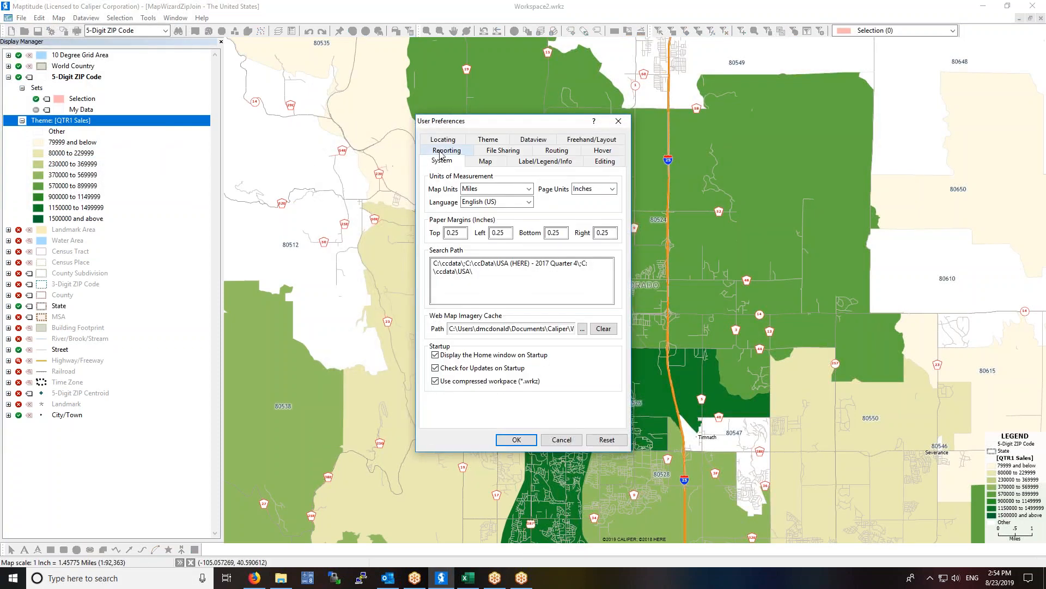
click(443, 152)
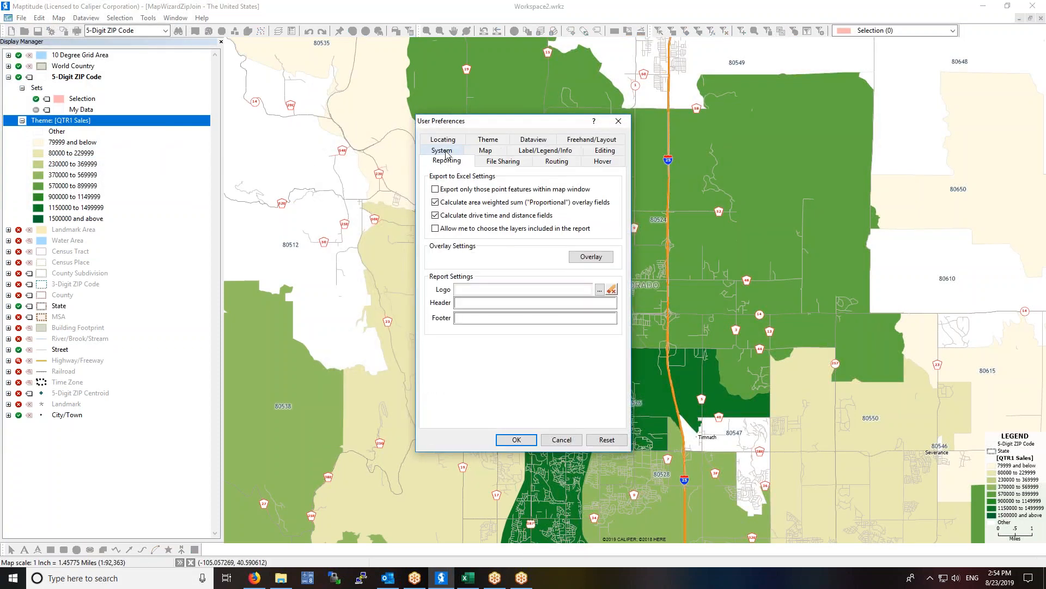
click(575, 262)
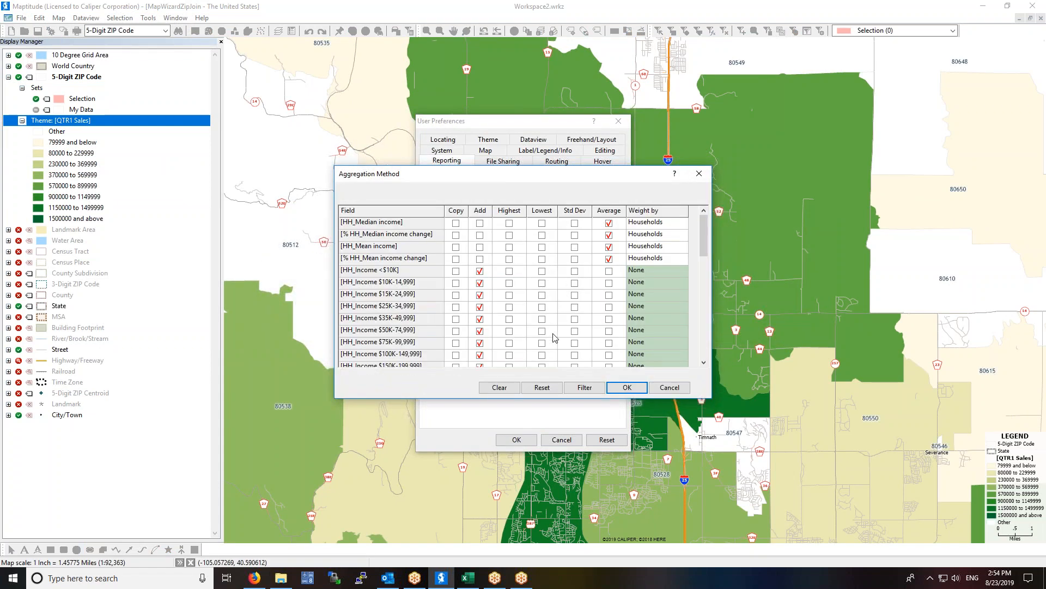
scroll(567, 347, down, 10)
scroll(566, 341, up, 10)
Add the Male 18+ and Female 18+ fields to the selected overlay fields
click(578, 388)
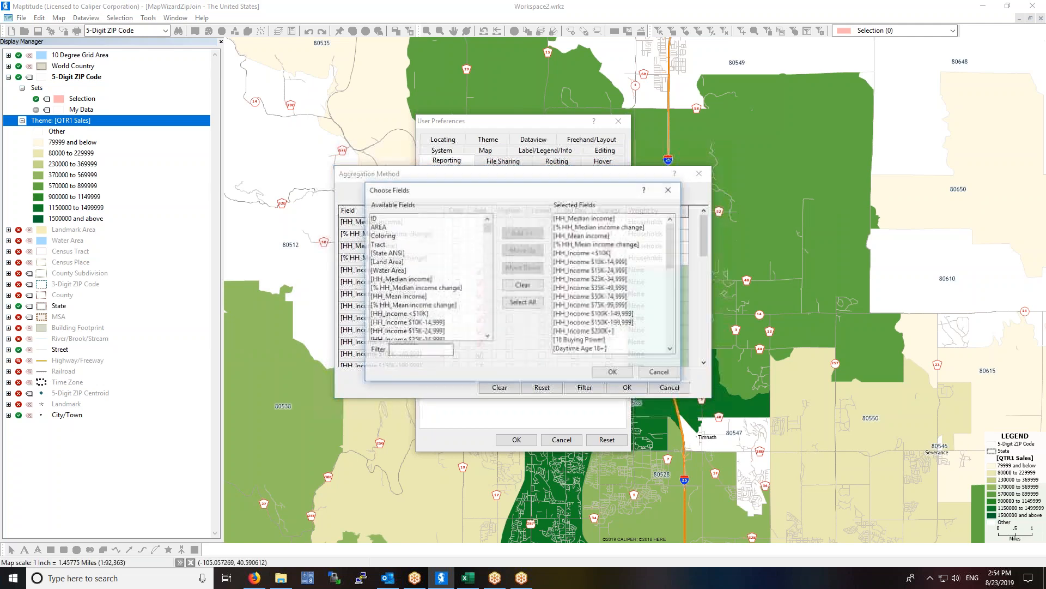
scroll(446, 268, down, 4)
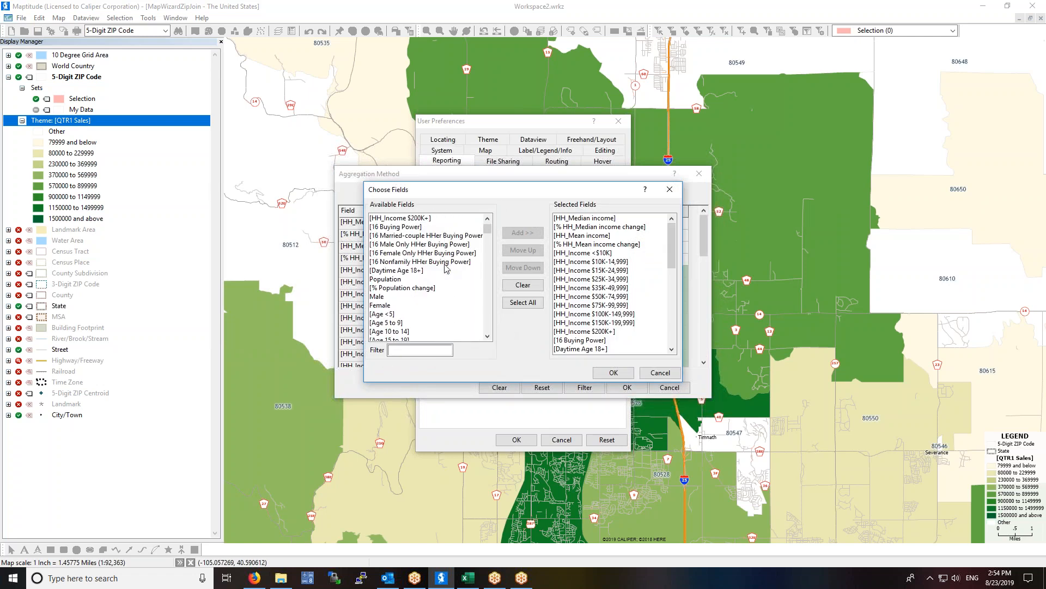
scroll(446, 267, down, 3)
scroll(446, 267, up, 3)
scroll(456, 308, down, 6)
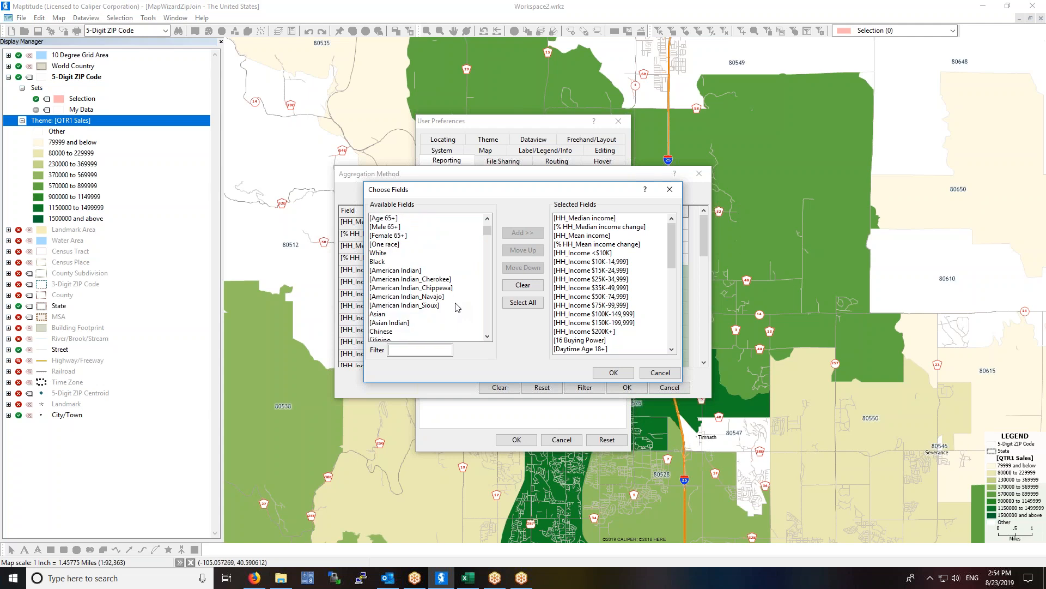
scroll(456, 308, up, 3)
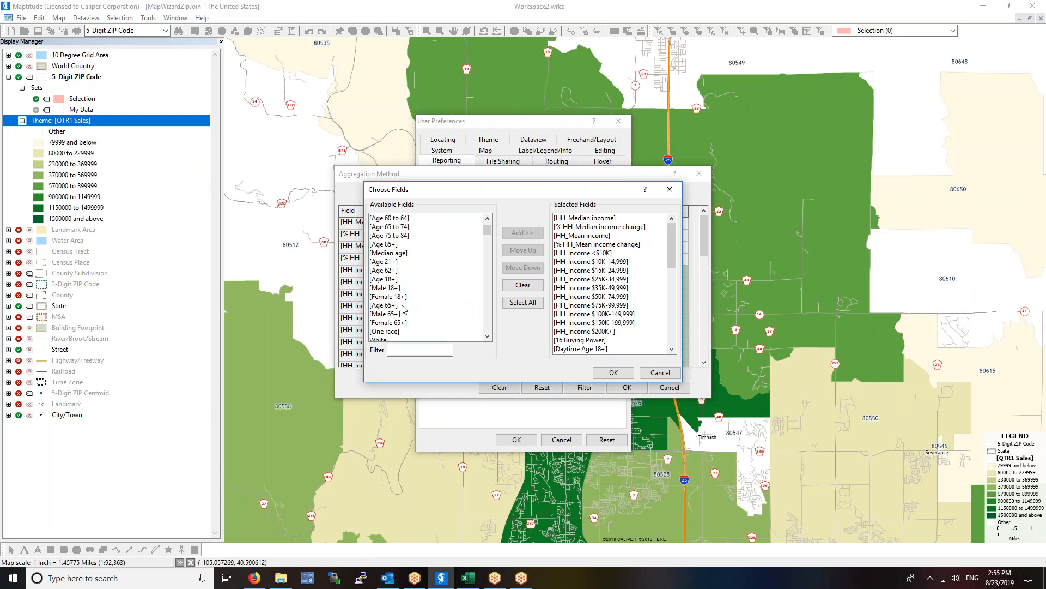
click(406, 288)
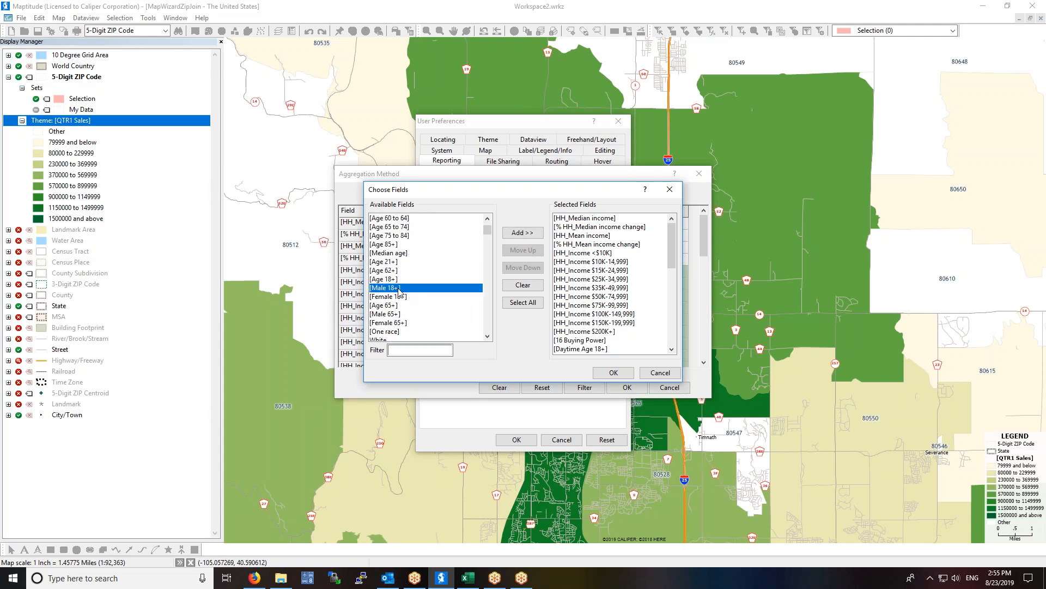
ctrl+click(400, 297)
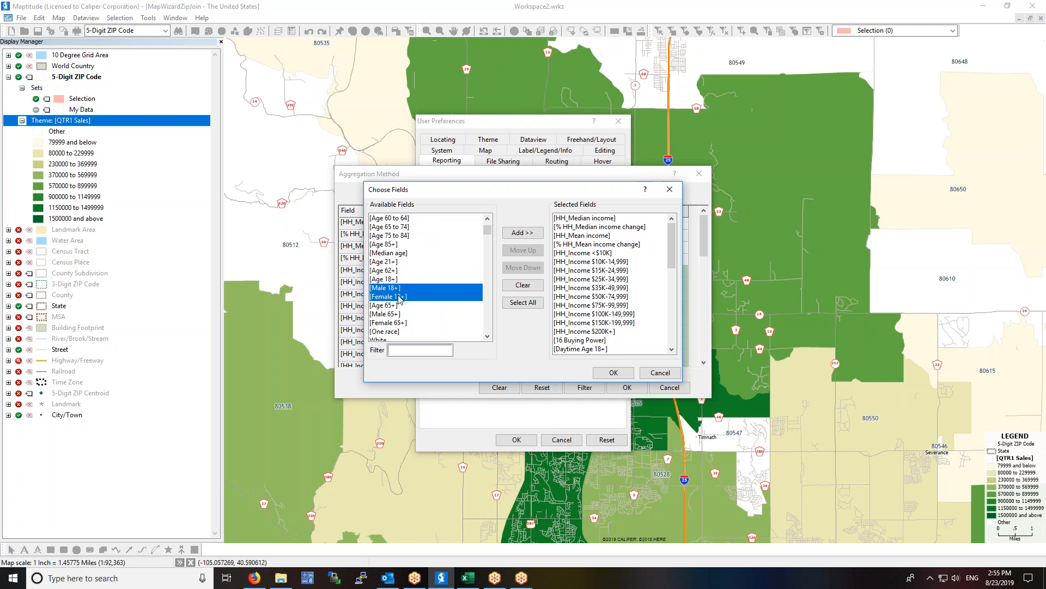
click(522, 232)
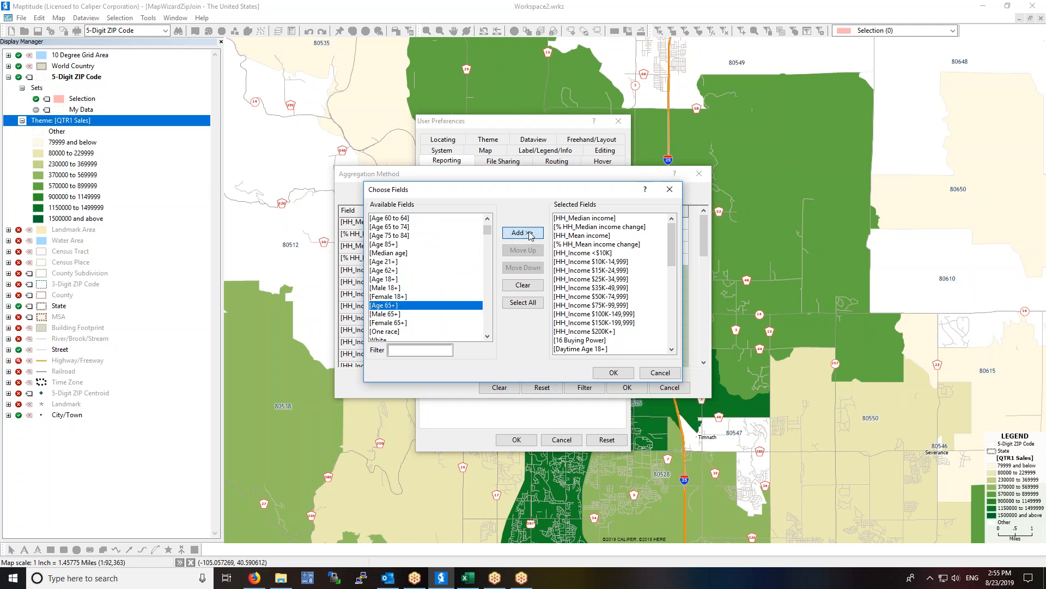
click(599, 375)
Set the aggregation method of Male 18+ and Female 18+ to Add and save the preferences
scroll(606, 326, down, 8)
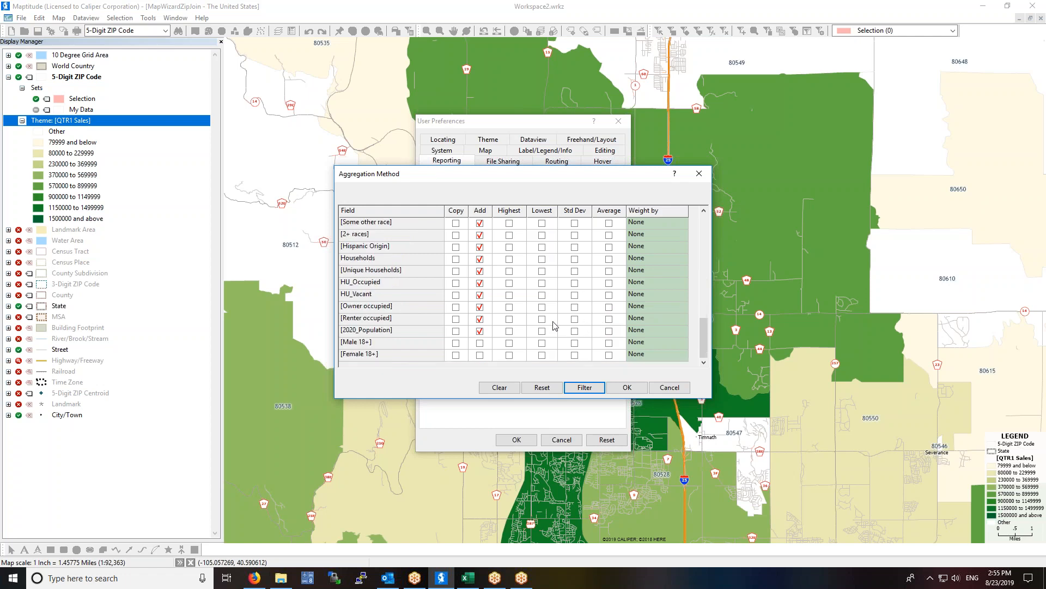
click(479, 342)
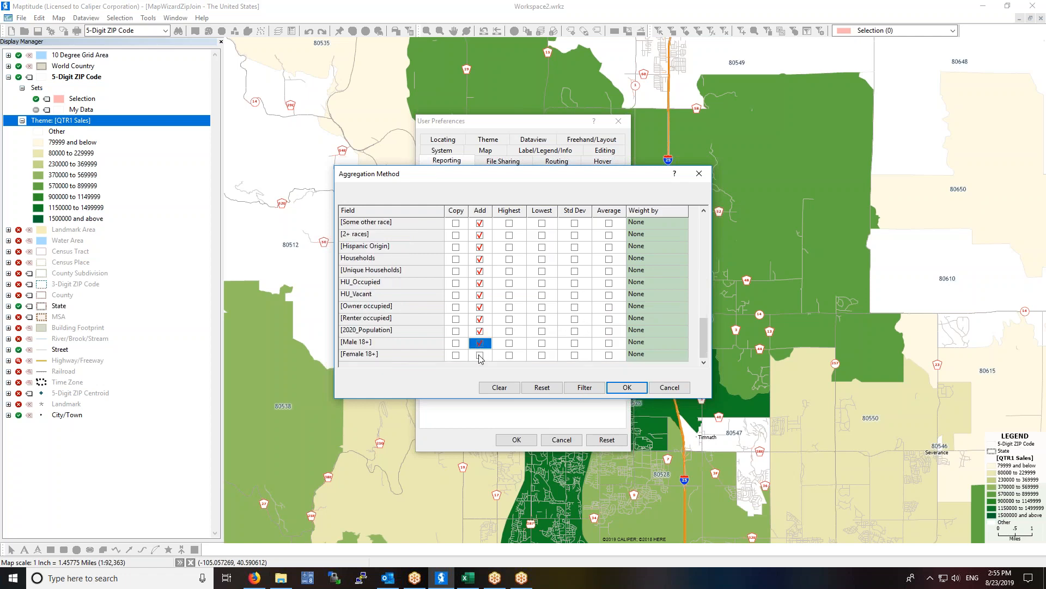
click(480, 356)
click(627, 387)
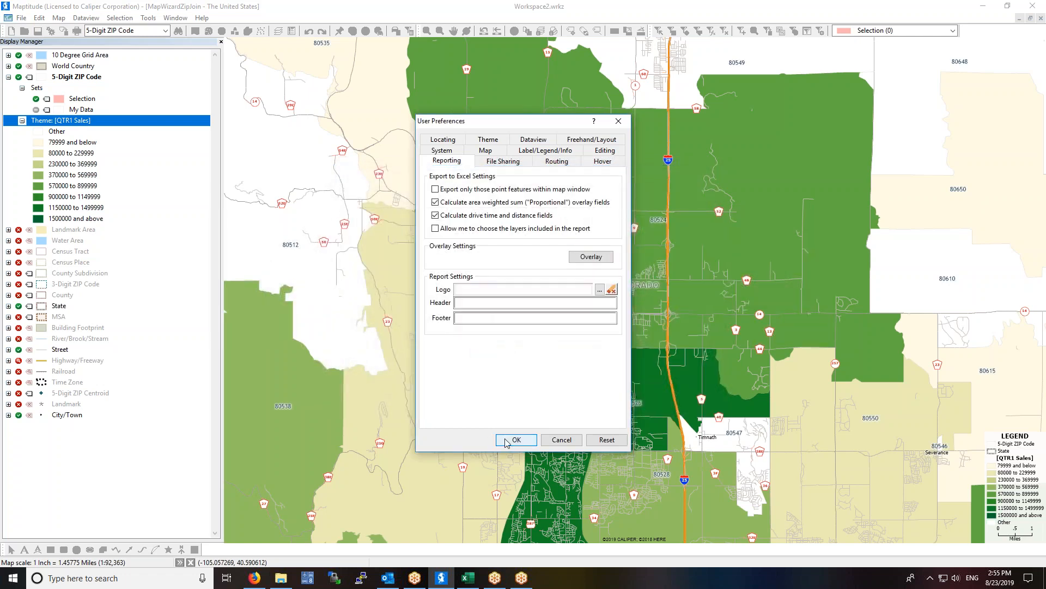
click(499, 440)
Export the Fort Collins circle's report to Excel again, replacing Radius Report.xlsx
right_click(552, 283)
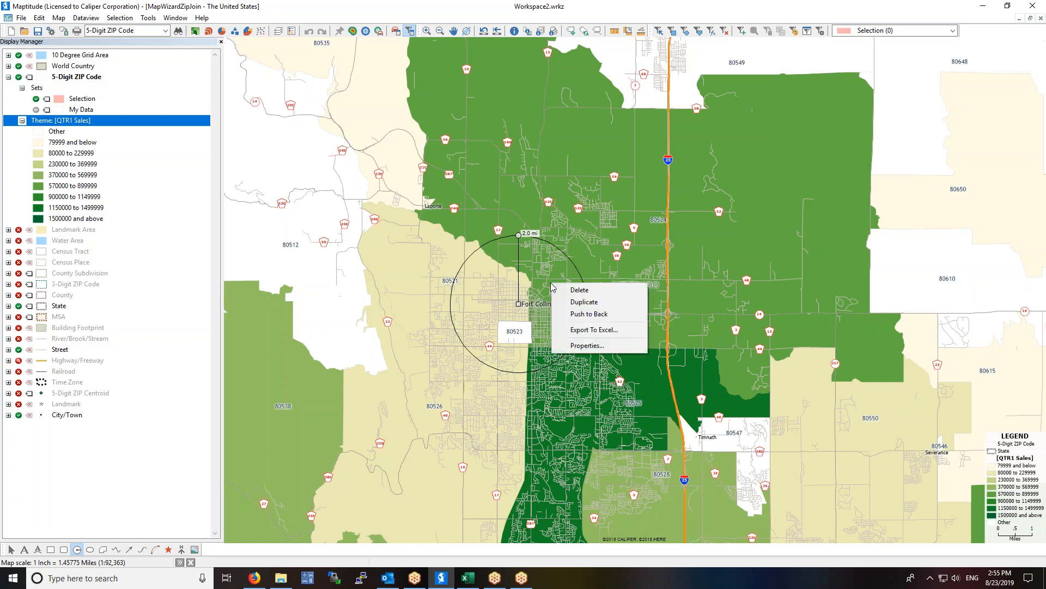
click(572, 330)
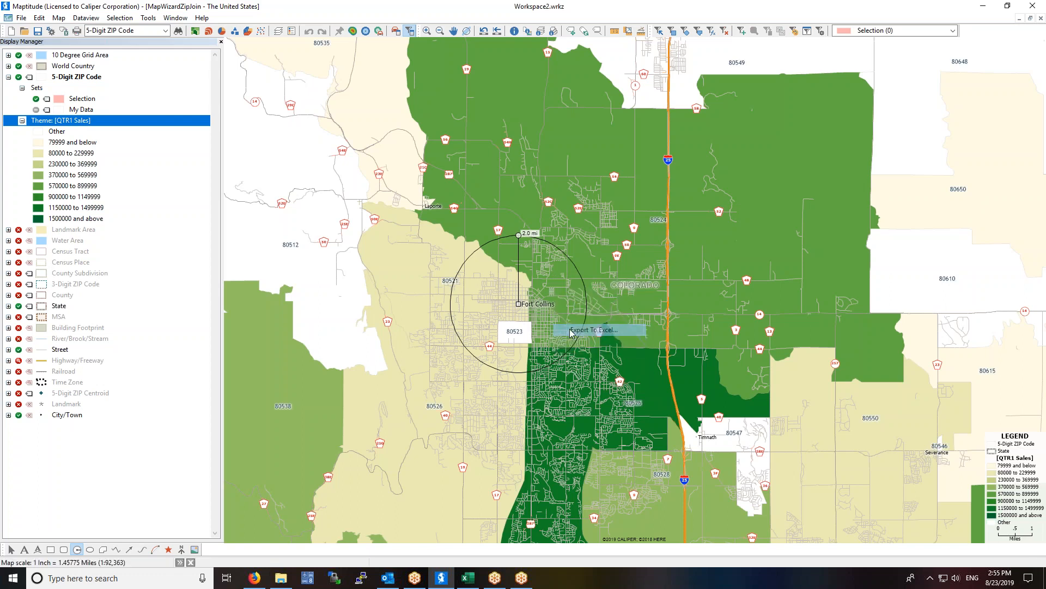
click(825, 549)
click(553, 292)
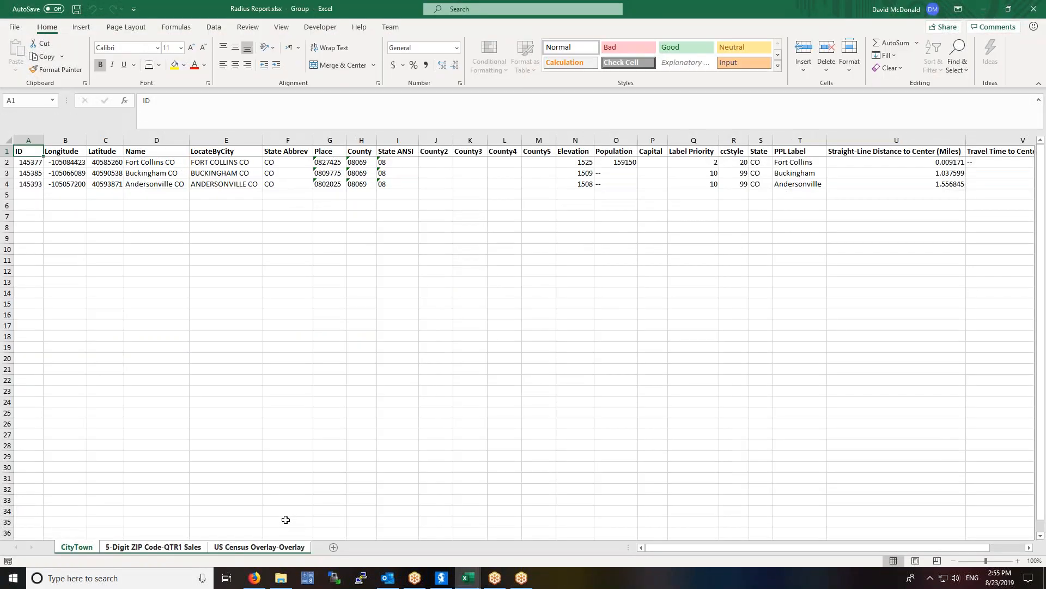
Check the Male 18+ and Female 18+ columns on the US Census Overlay sheet, and close the workbook
click(269, 547)
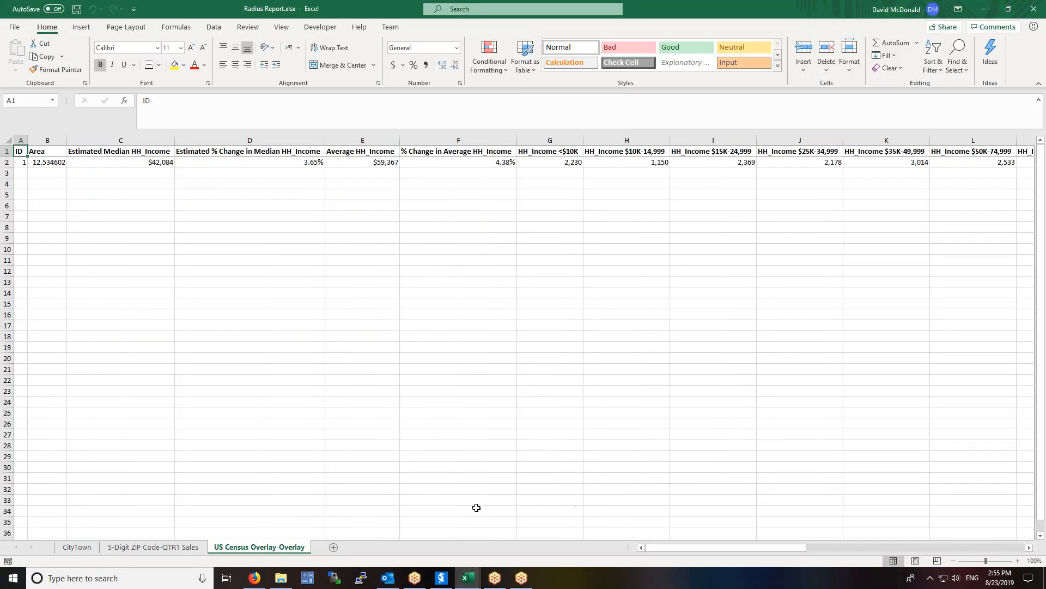
drag(739, 548, 869, 549)
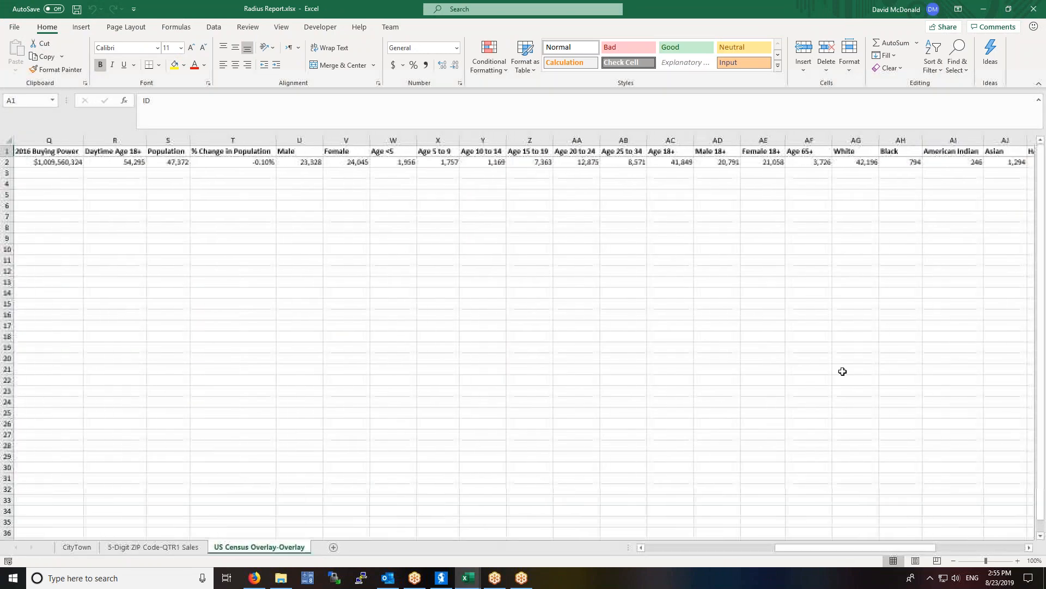
drag(731, 141, 756, 141)
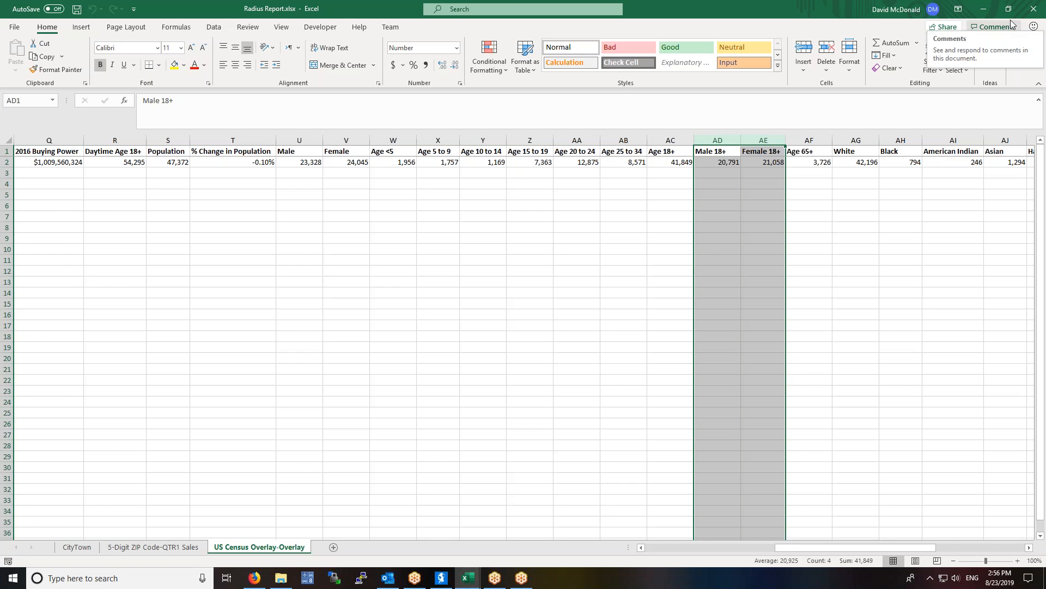
click(1027, 16)
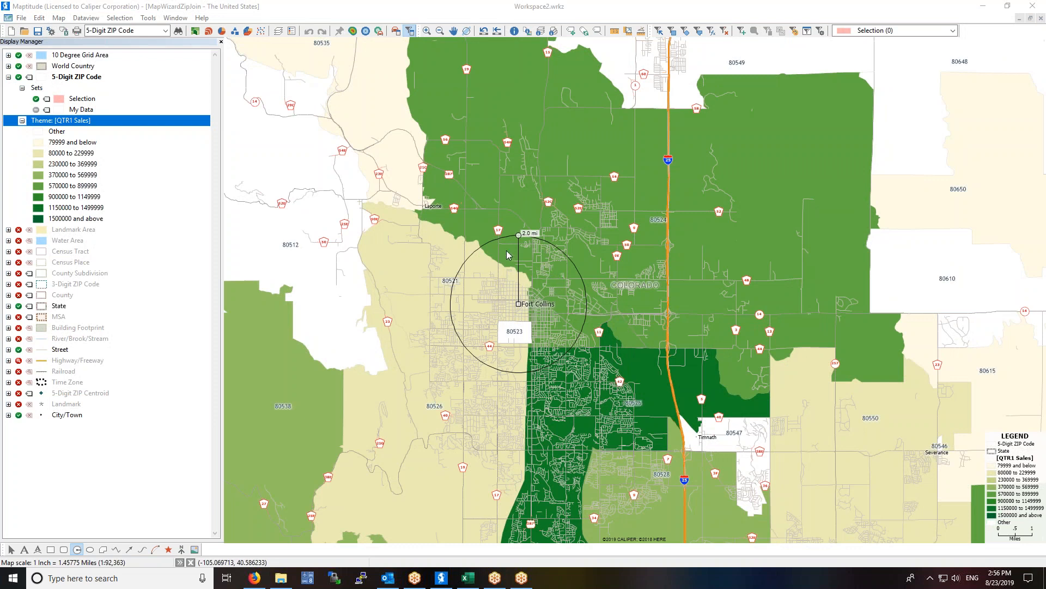
Open the Maptitude Learning Portal in the web browser and view its FAQ categories
click(201, 18)
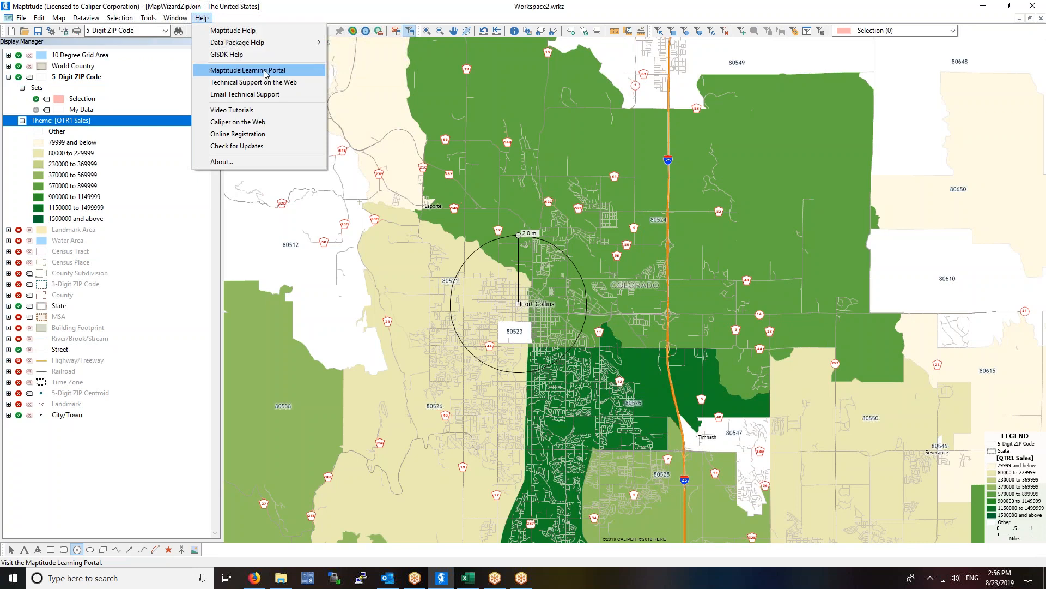
click(248, 70)
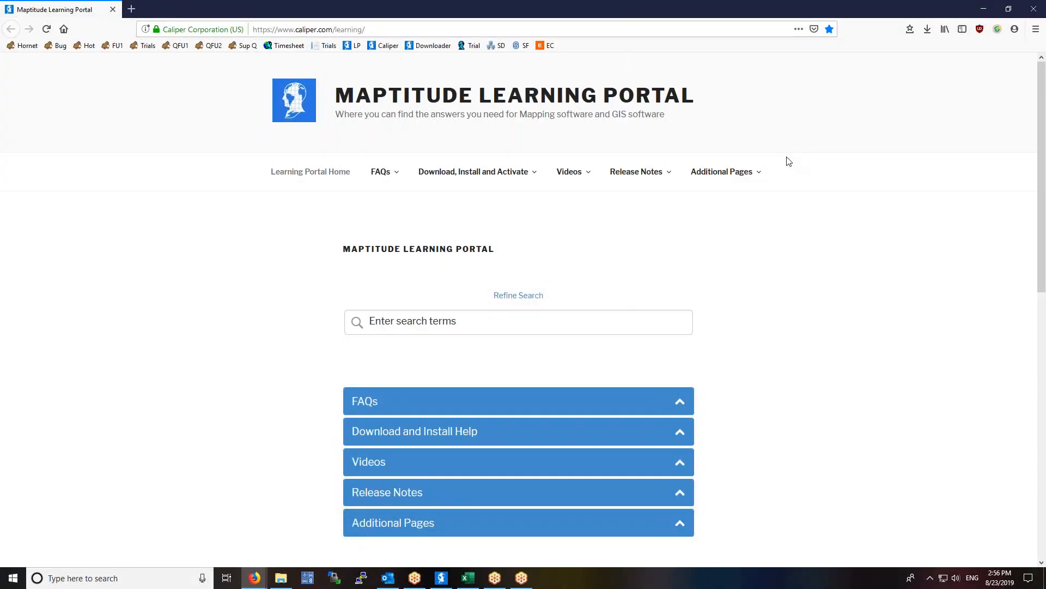
mouse_move(388, 184)
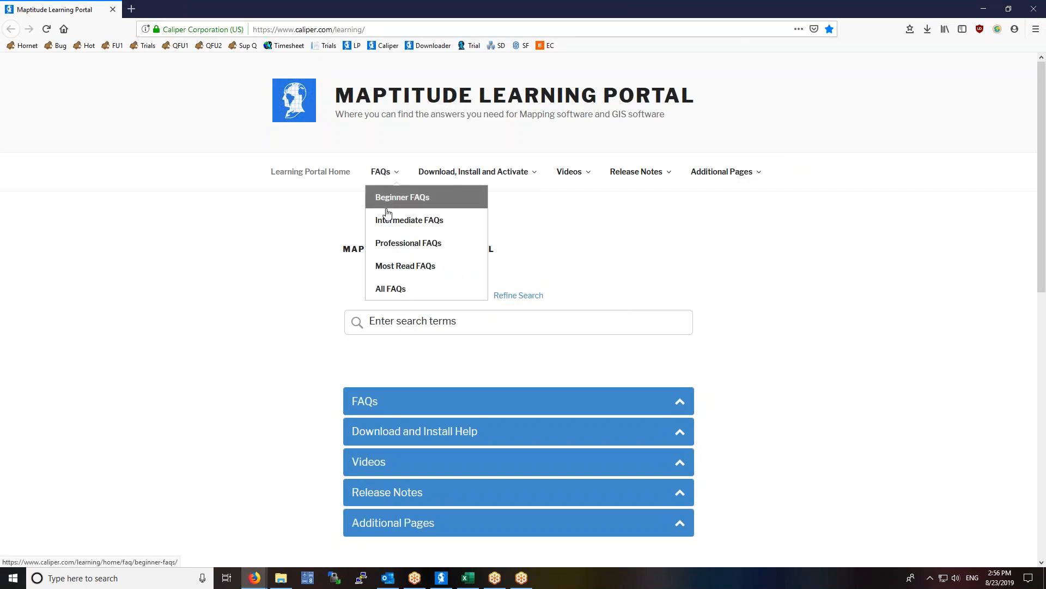
click(391, 321)
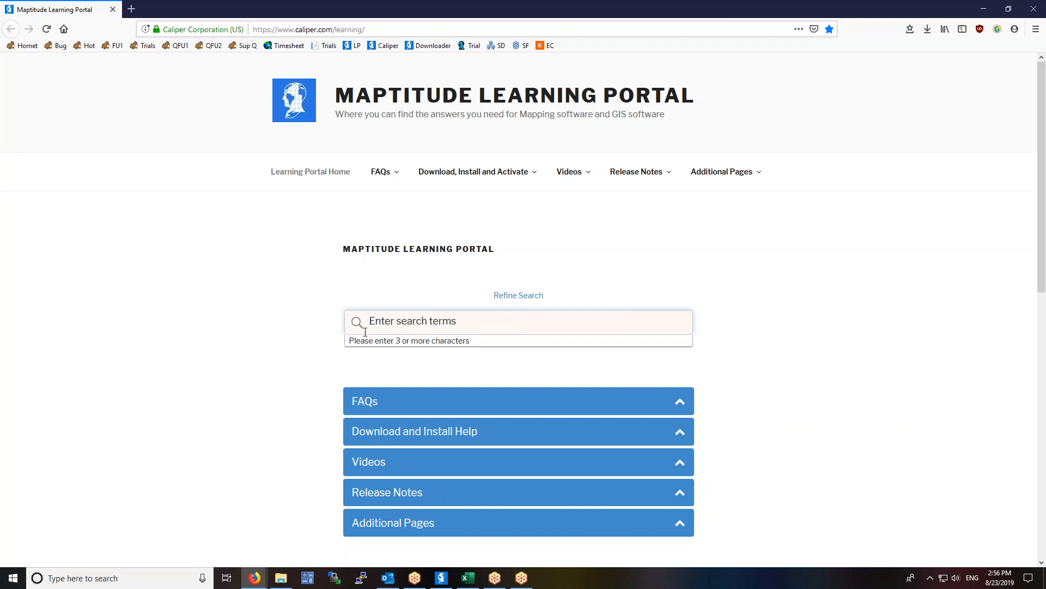
text(How)
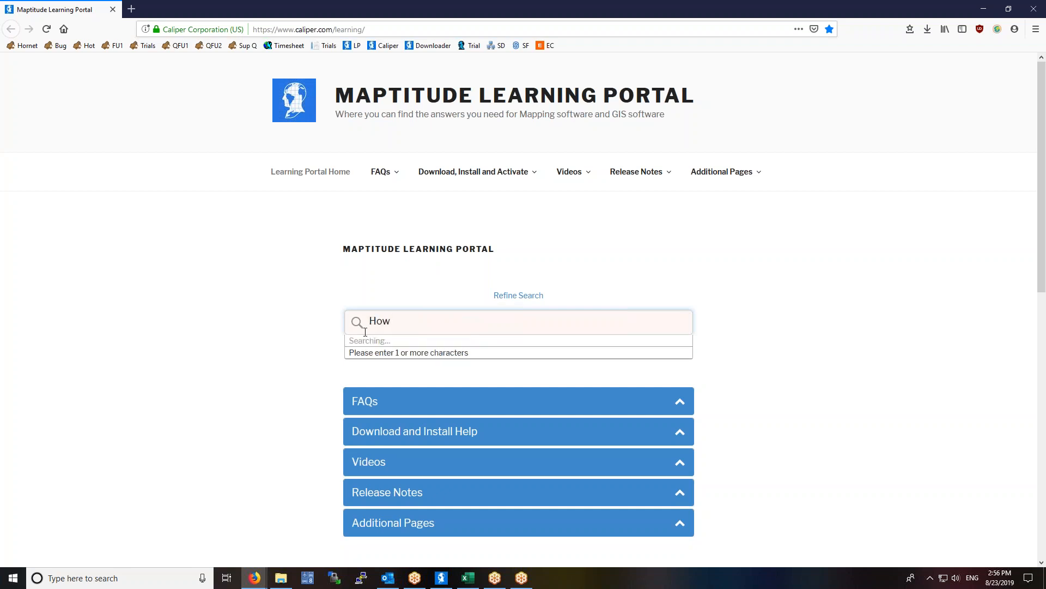
text( do I)
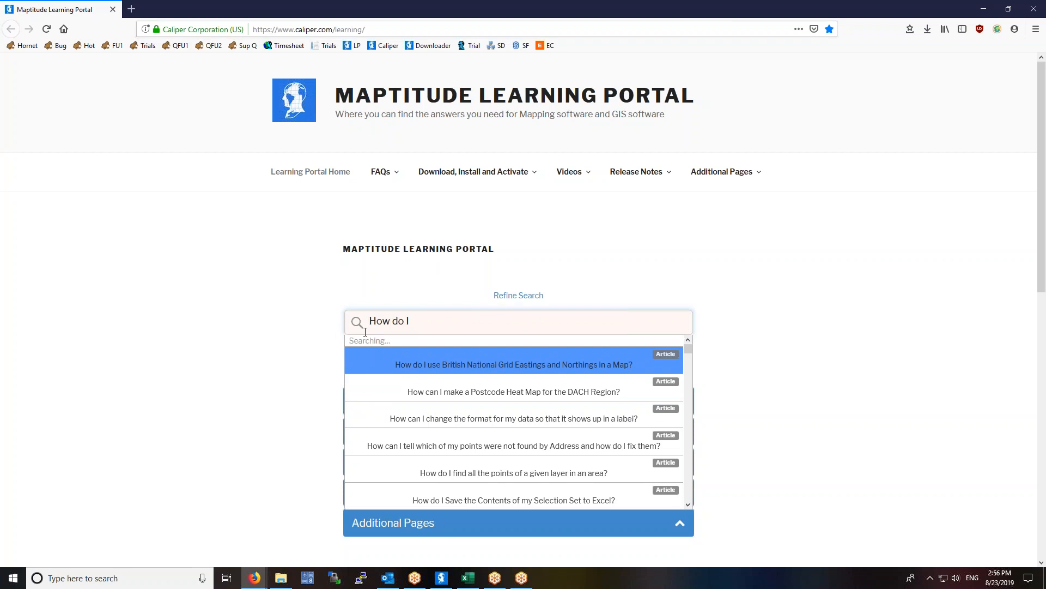
key(BackSpace)
key(BackSpace)
key(BackSpace)
key(BackSpace)
key(BackSpace)
key(BackSpace)
Search the Learning Portal for "Moving" and look through the article on transferring a license to a new computer or server
text(Moving)
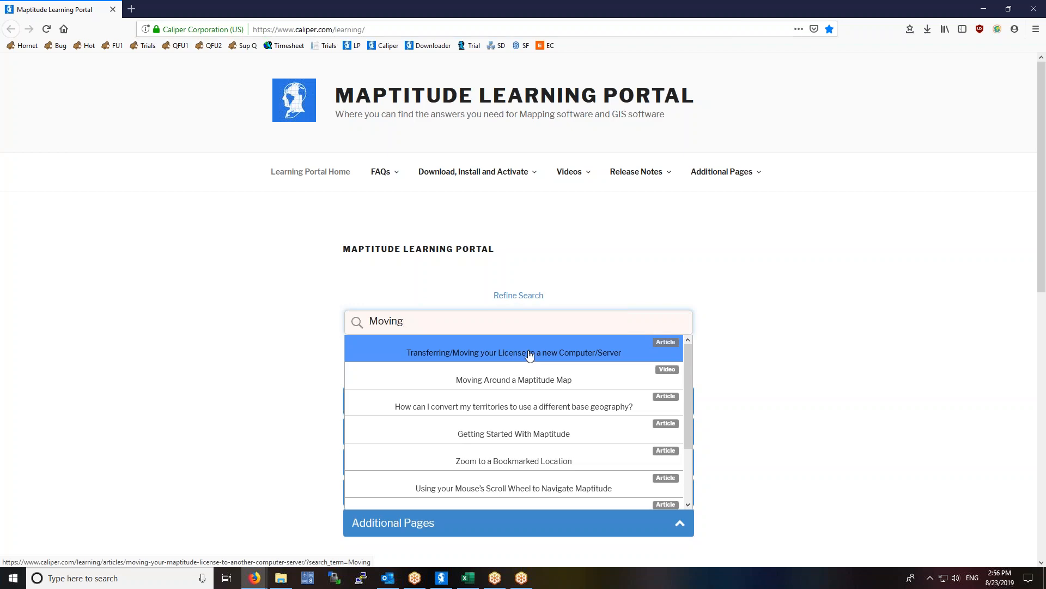
click(502, 359)
scroll(581, 292, down, 15)
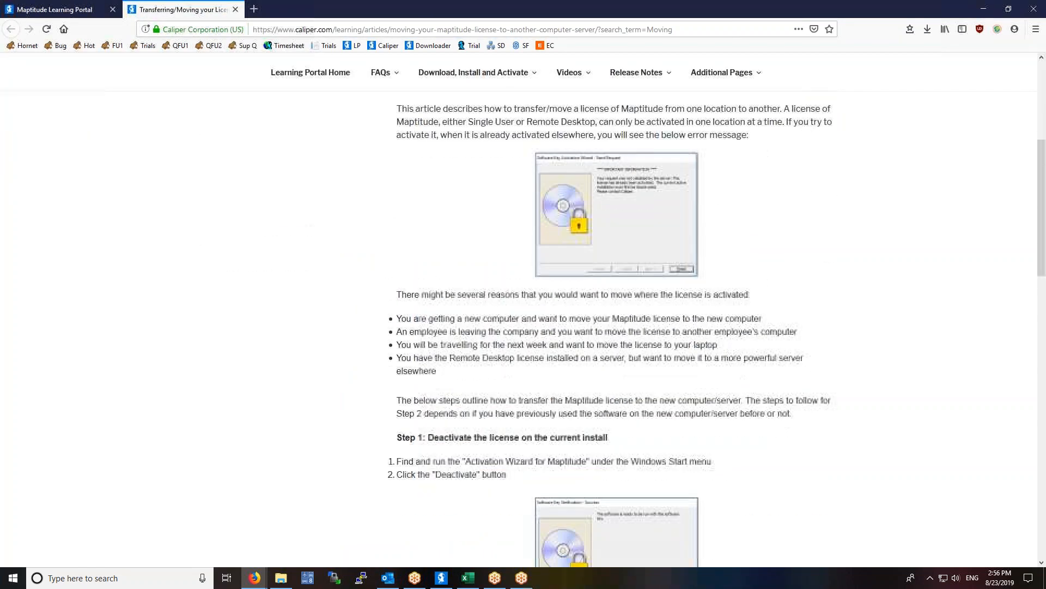
scroll(581, 292, up, 15)
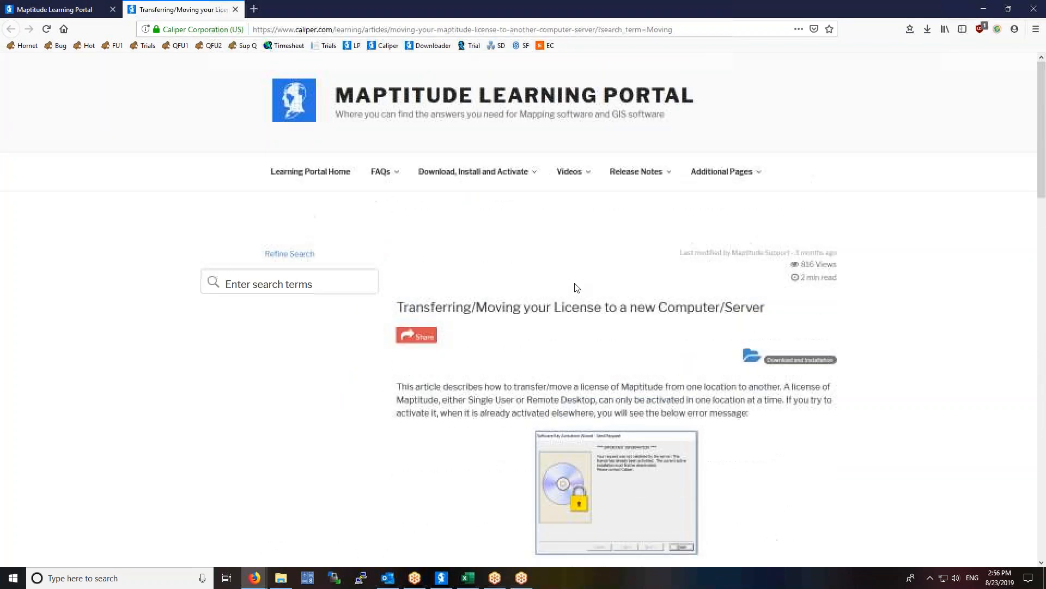
Search the portal for "buffer" and browse the map examples in the Getting Started With Maptitude article
click(278, 278)
text(bufe)
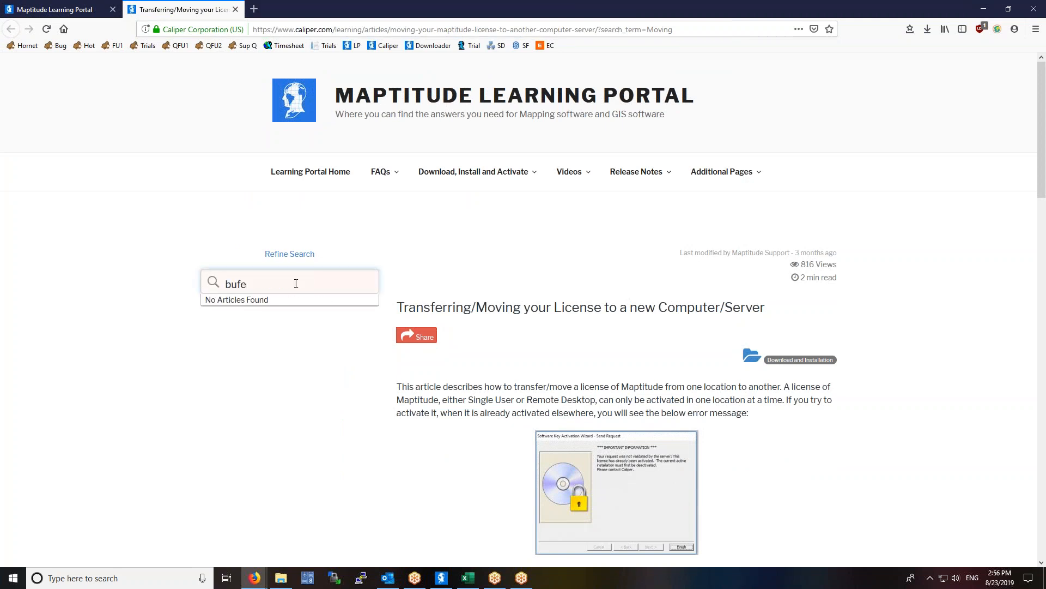
key(BackSpace)
text(fer)
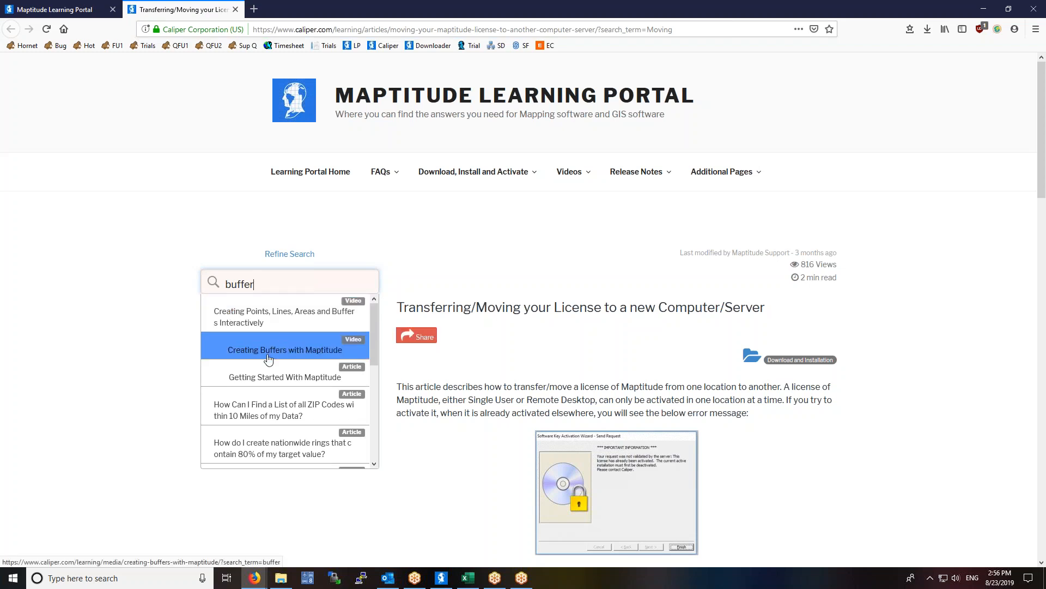
click(273, 374)
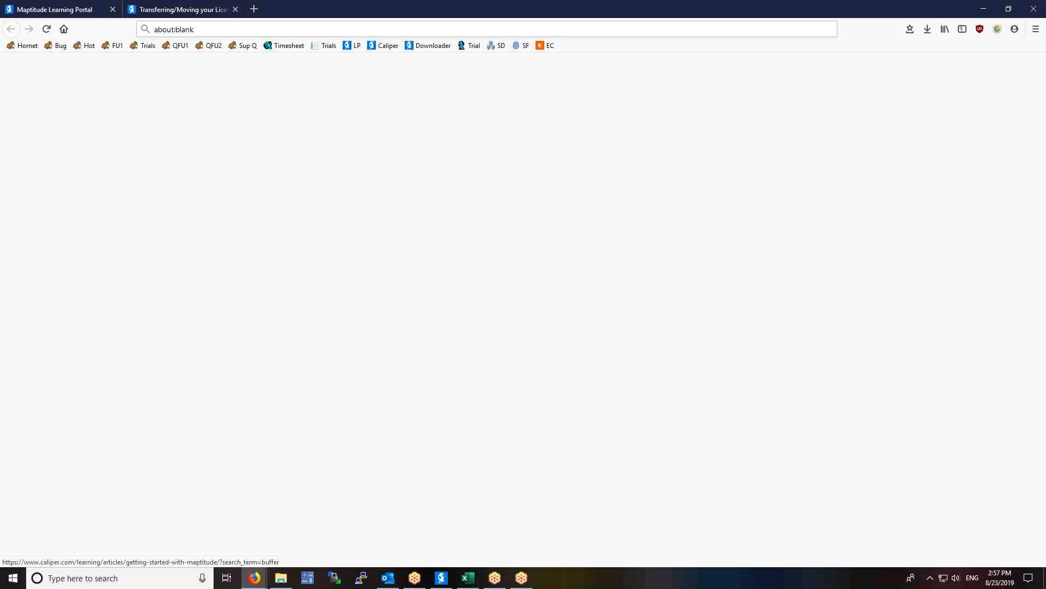
drag(397, 310, 598, 303)
scroll(602, 304, down, 15)
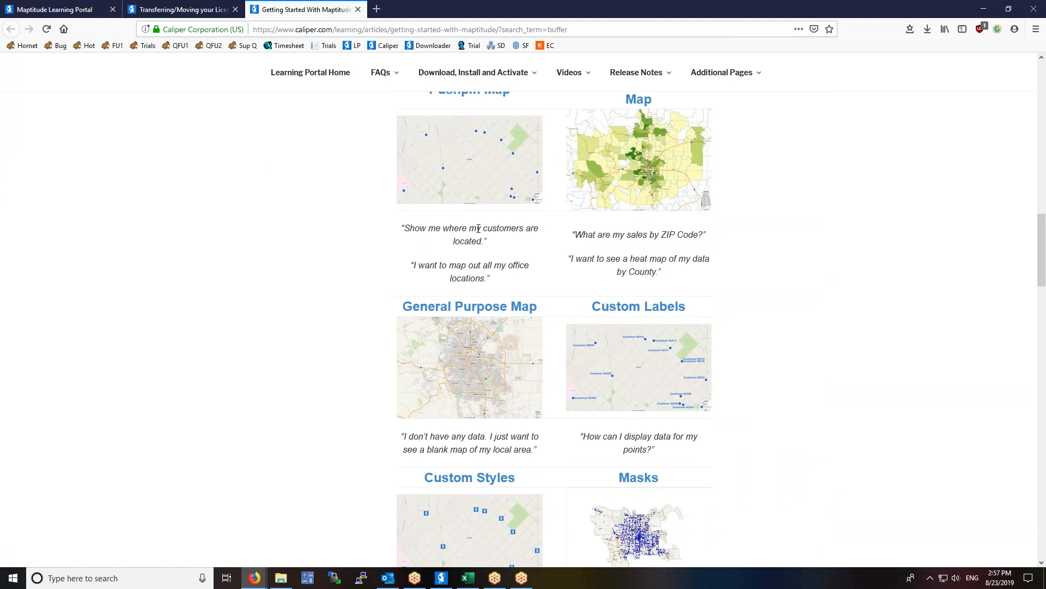
scroll(621, 208, down, 3)
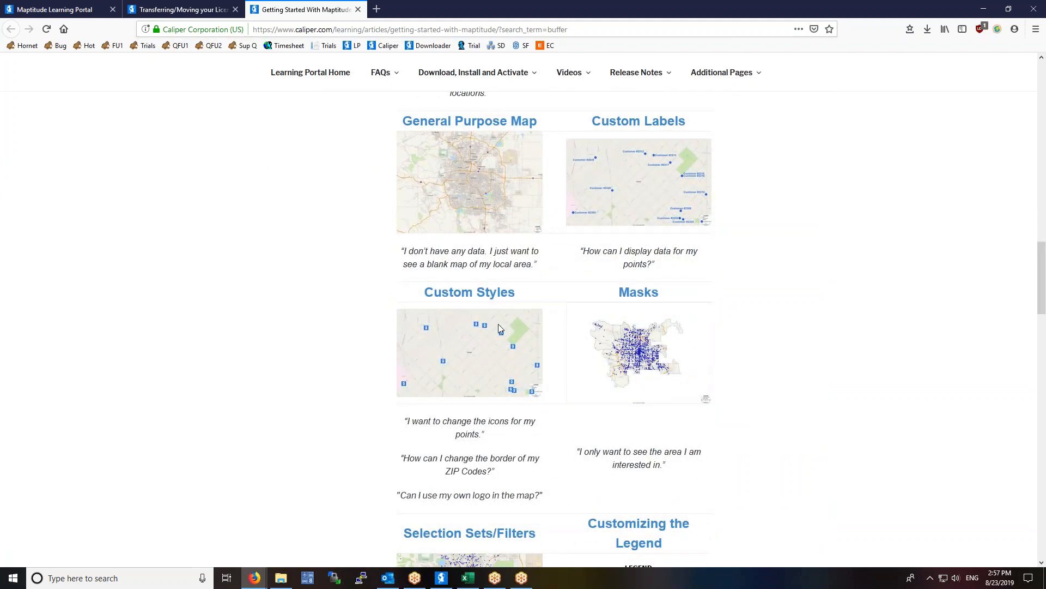
Browse the rest of the article's map examples, from Custom Styles and Masks down past Customizing the Legend
scroll(515, 369, down, 3)
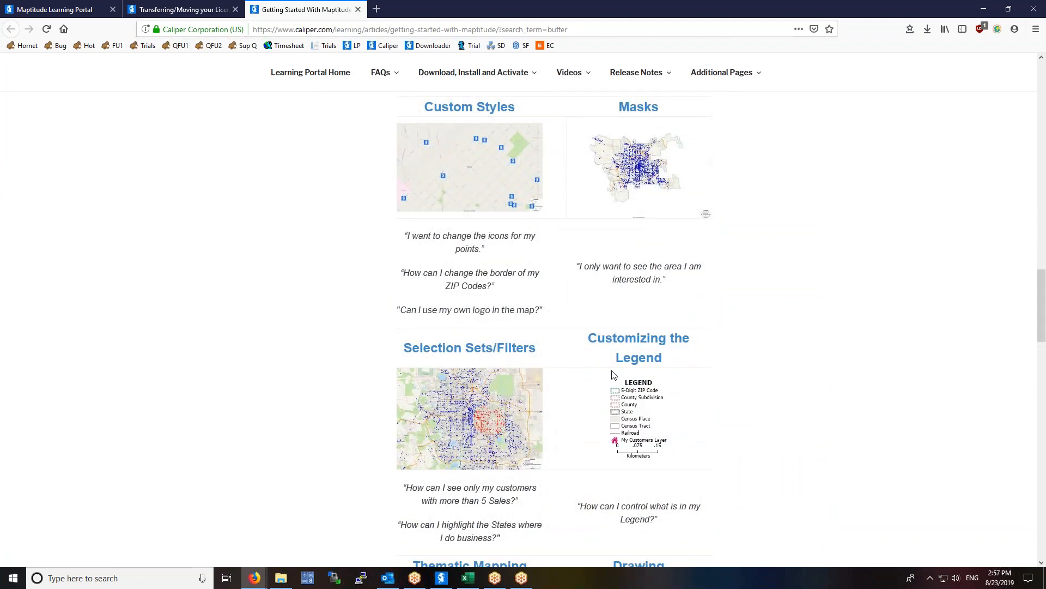
scroll(487, 424, down, 4)
scroll(600, 381, down, 4)
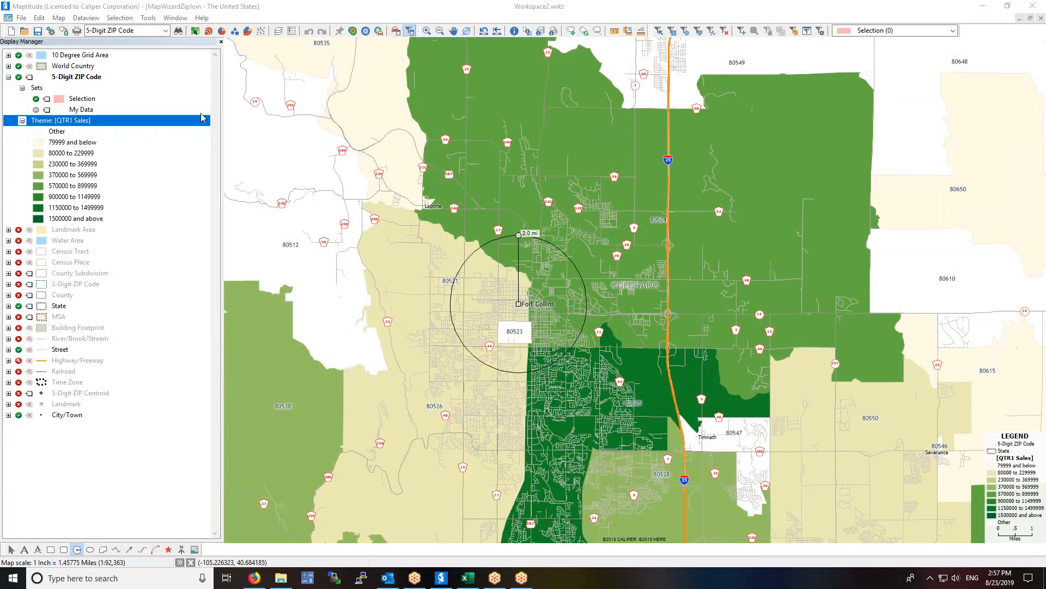
Switch to Maptitude and save the workspace under the name My Workspace.wrkz
click(22, 18)
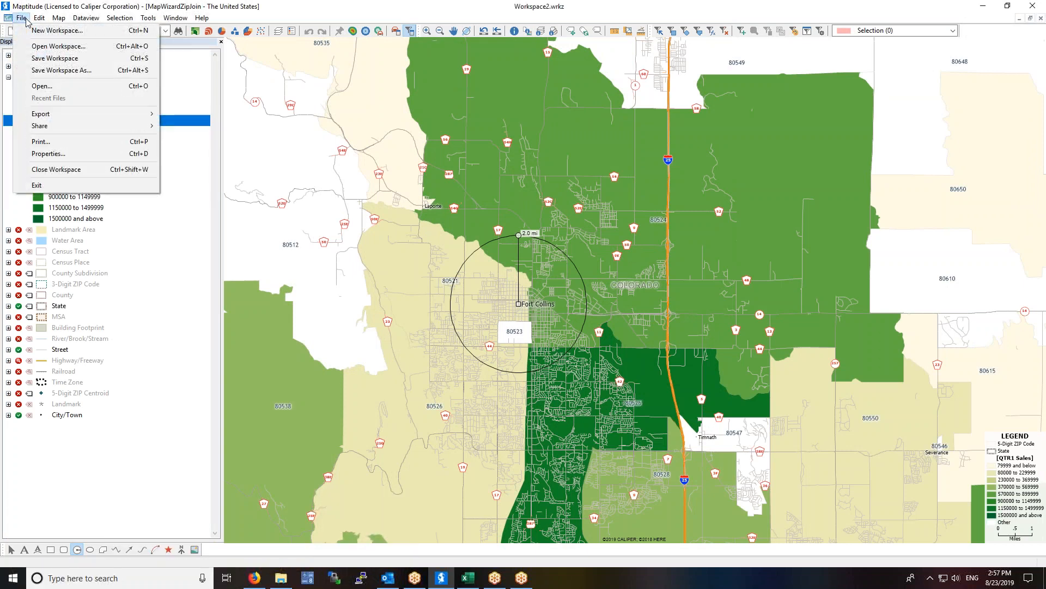
click(30, 72)
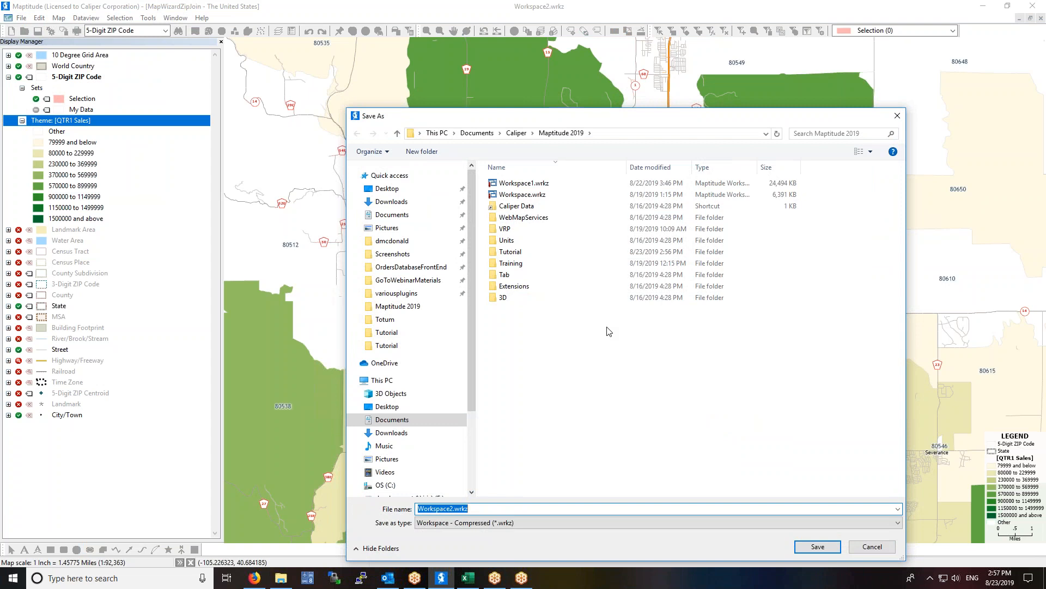
text(My Wor)
key(Return)
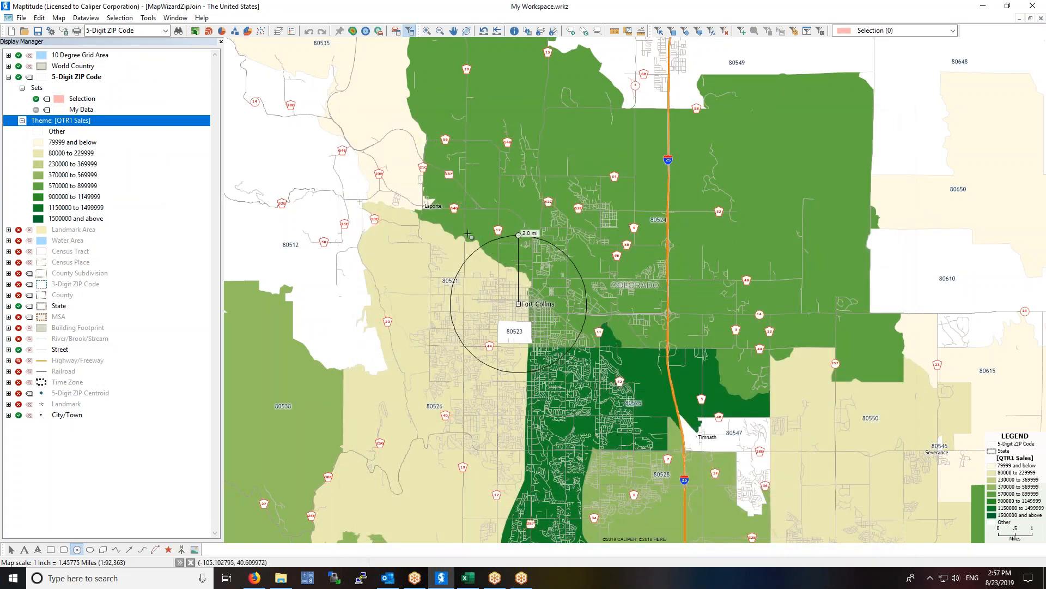
Close the current workspace and reopen My Workspace.wrkz from the recent workspaces
click(19, 18)
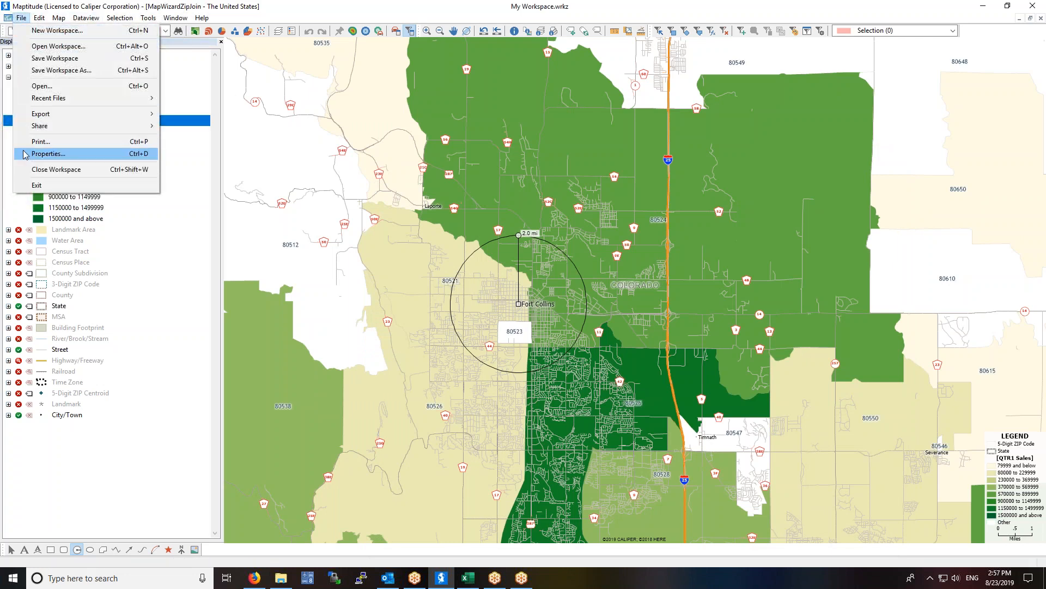
click(24, 169)
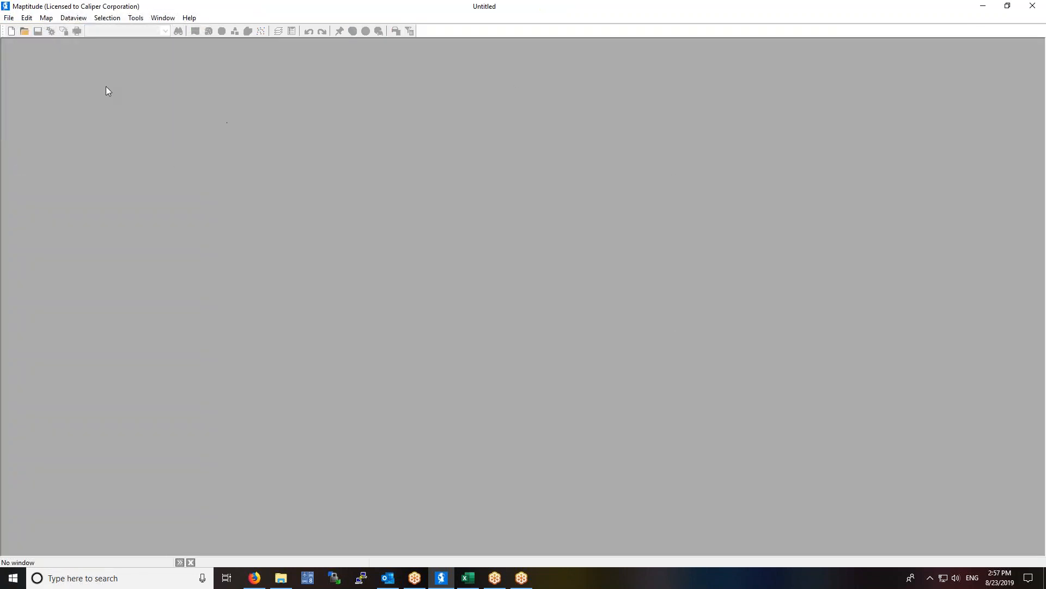
click(9, 18)
click(44, 30)
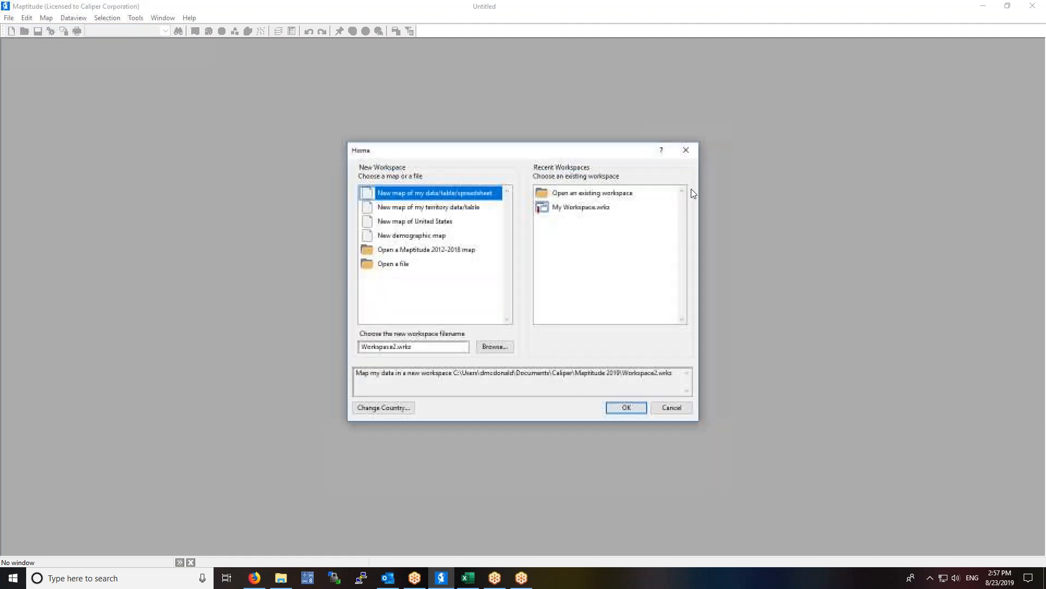
click(581, 212)
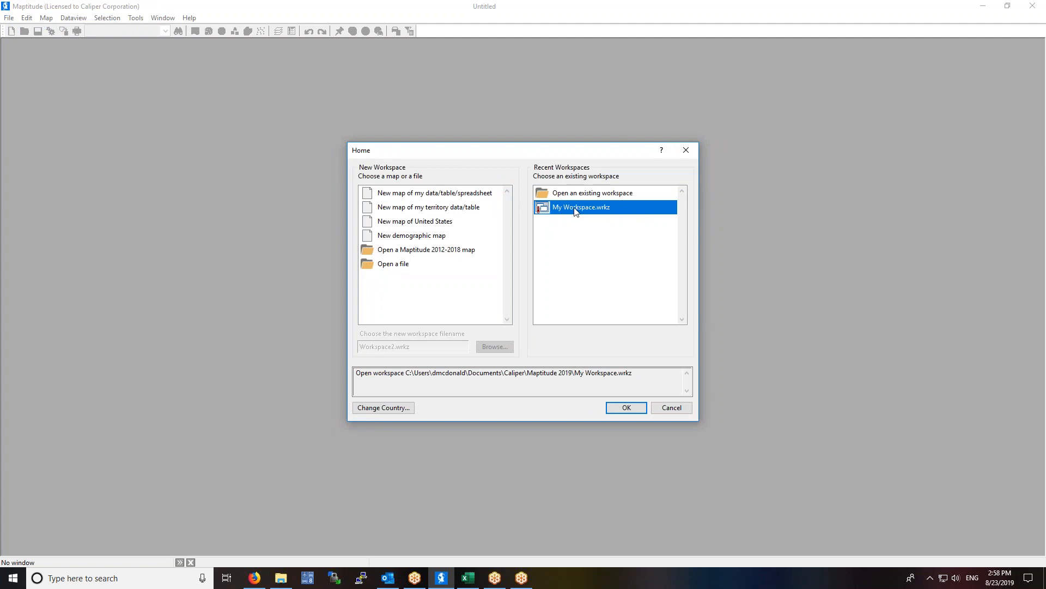
double_click(551, 211)
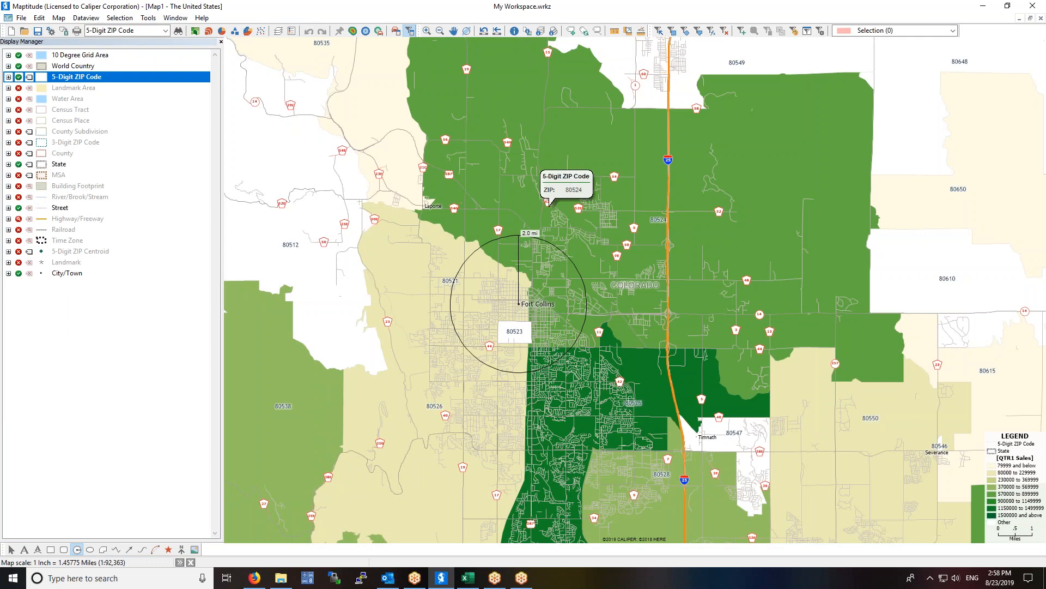
Share the workspace as an attachment in a new e-mail message, and close the message without sending it
click(22, 18)
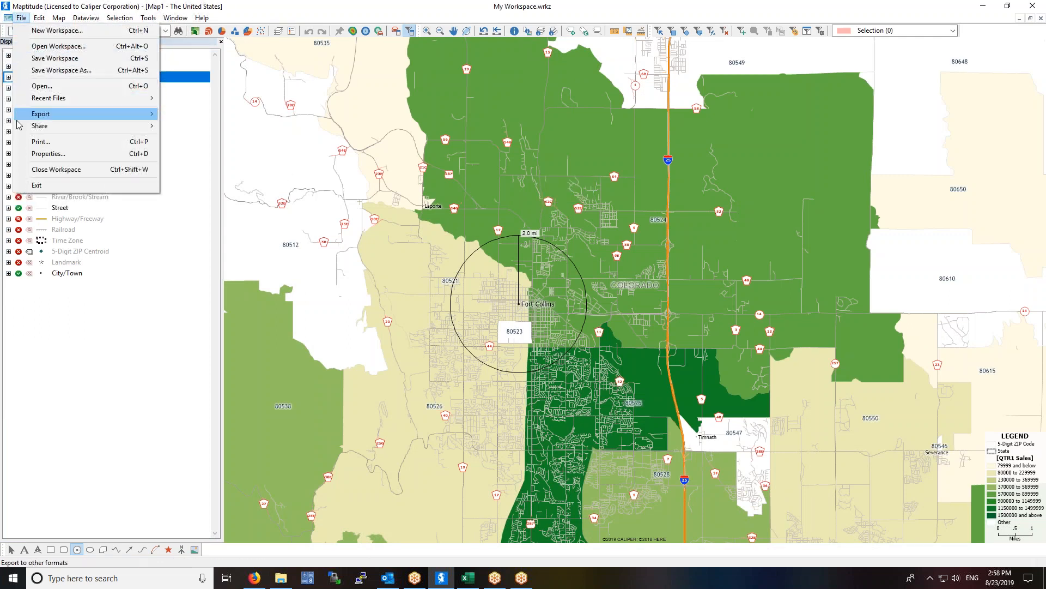
mouse_move(48, 126)
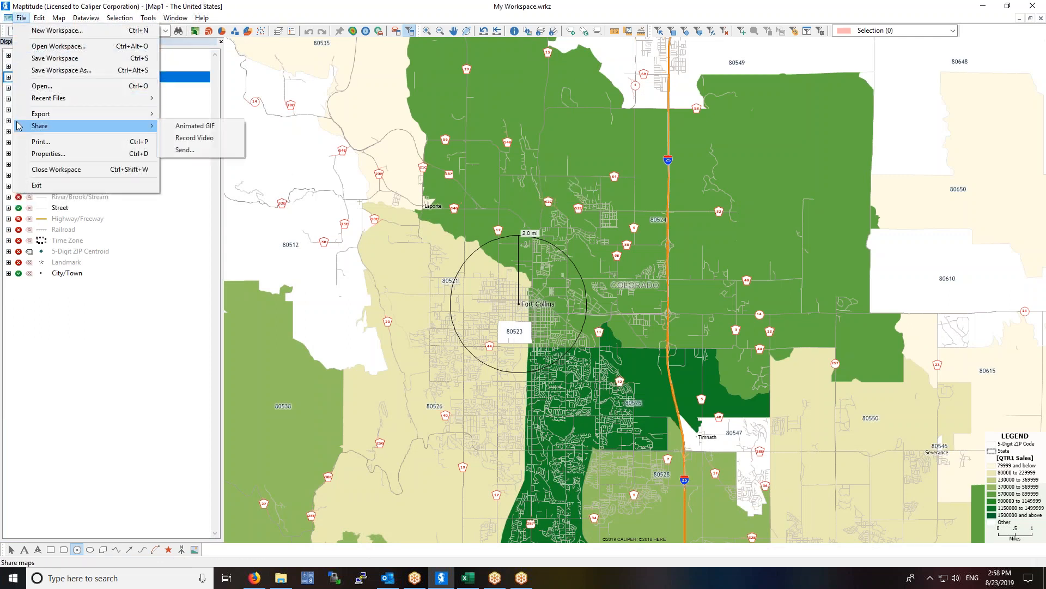
click(215, 155)
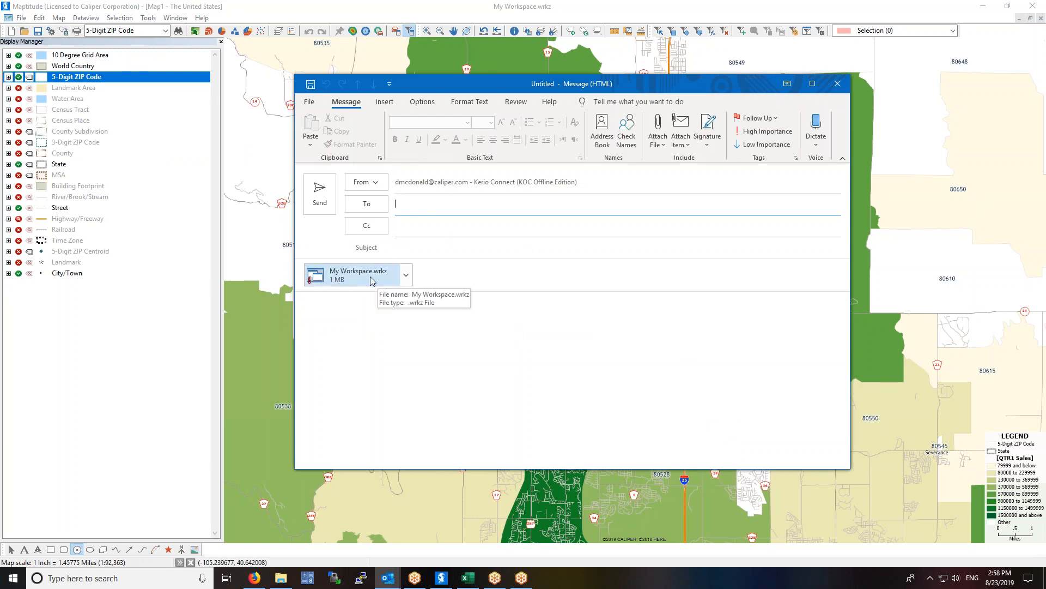
click(845, 89)
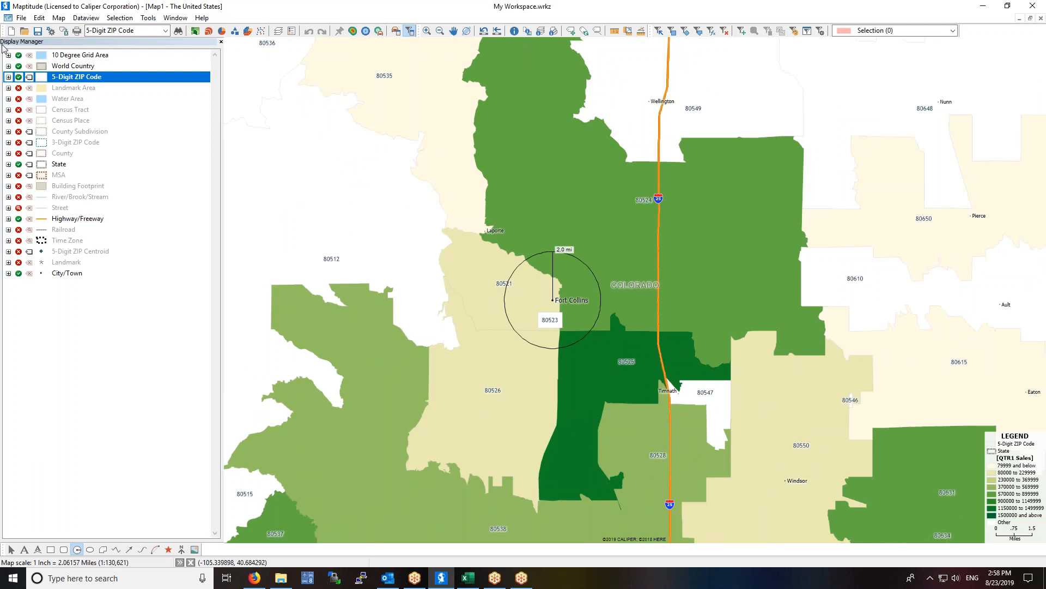
Start the Create-a-Map Wizard with the My Customers sheet of Sample Customers United States.xlsx as the data source
click(58, 17)
click(109, 55)
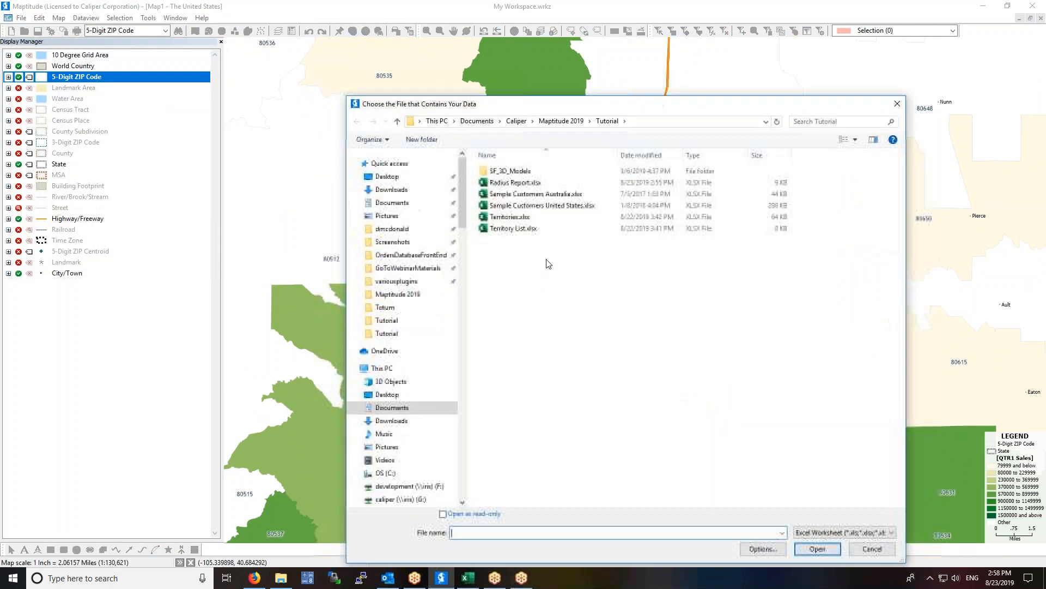
double_click(566, 207)
click(563, 345)
click(624, 372)
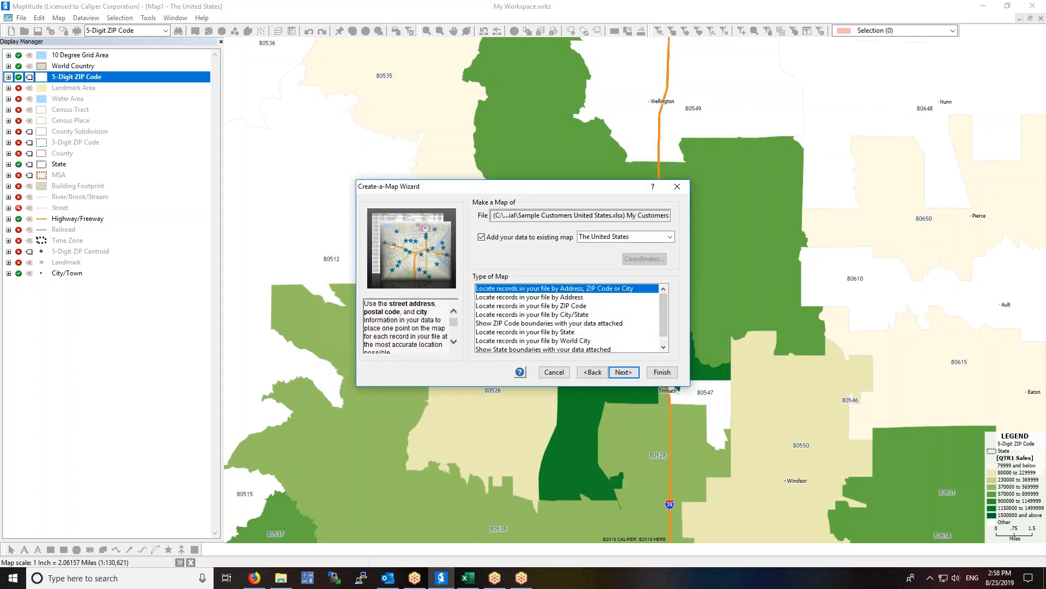
Add the customers to the existing map, importing the records, locating them by Address, ZIP Code or City, and applying no theme
click(623, 370)
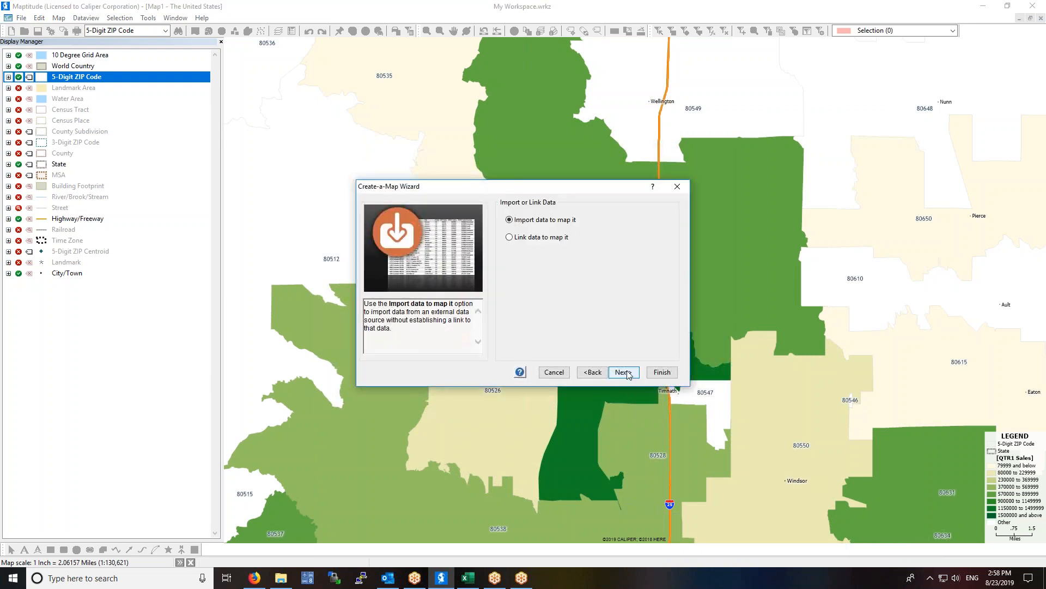
click(625, 373)
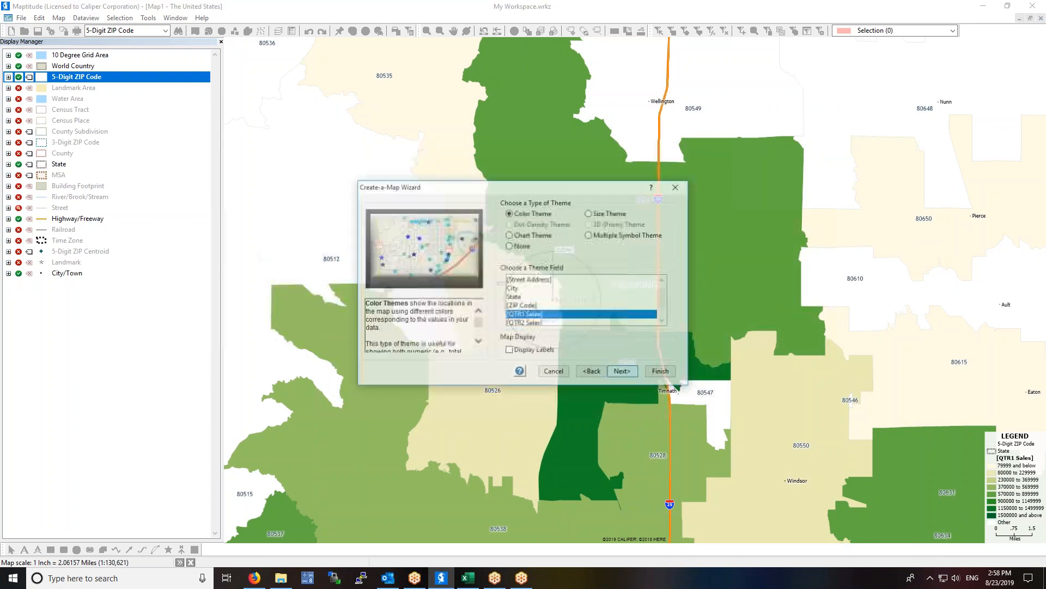
click(510, 246)
click(617, 375)
click(663, 373)
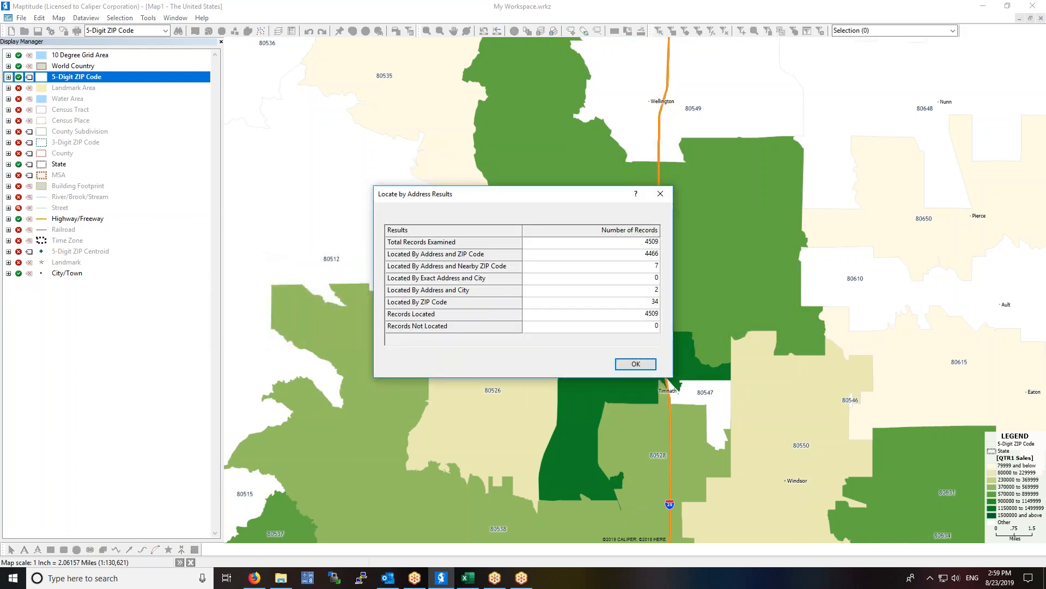
click(634, 363)
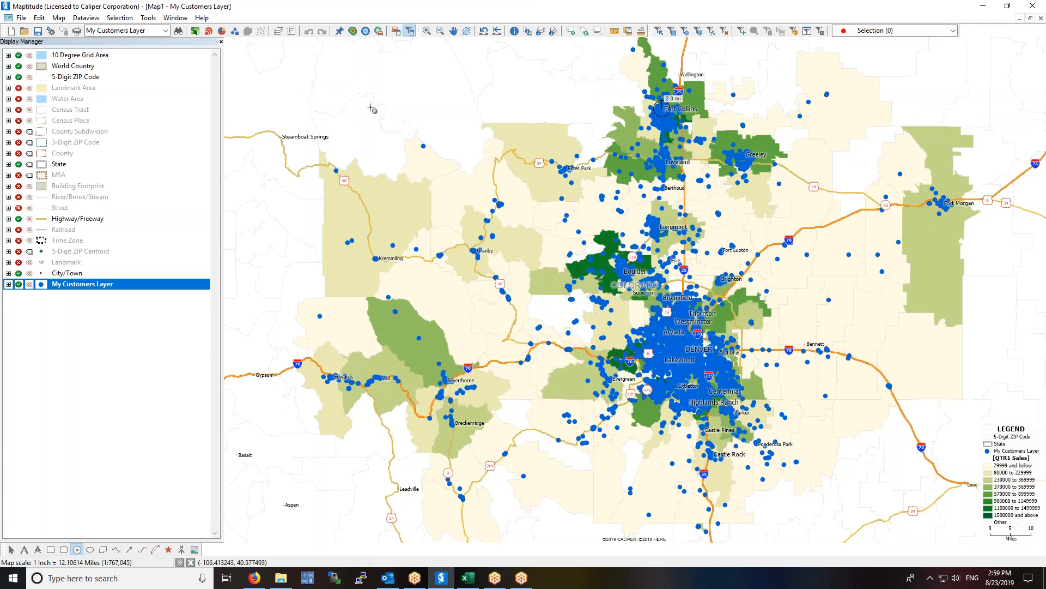
Apply a multiple symbol theme to My Customers Layer based on the Territory field
click(237, 33)
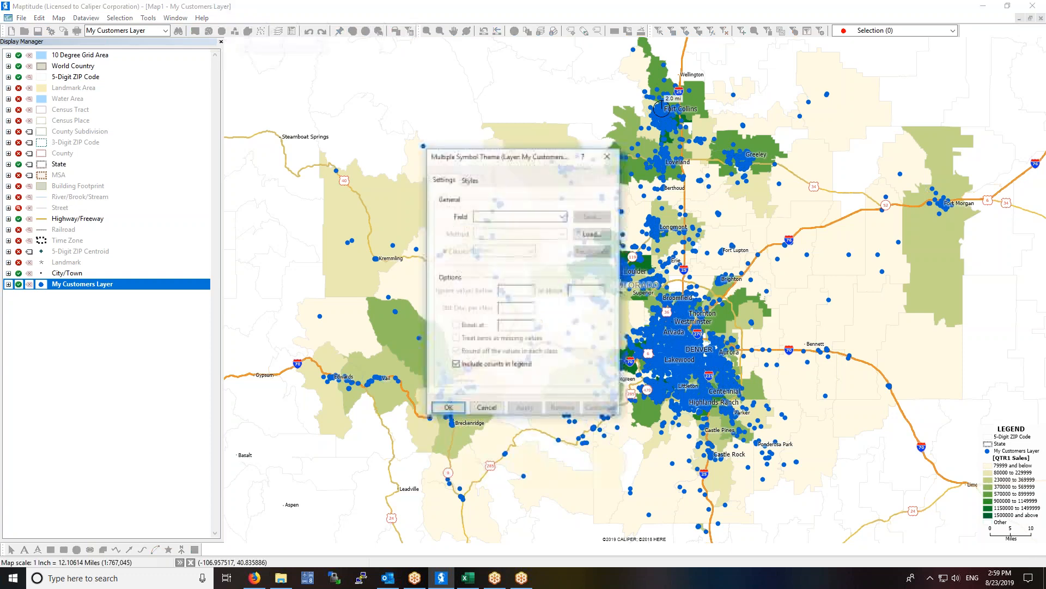
click(563, 216)
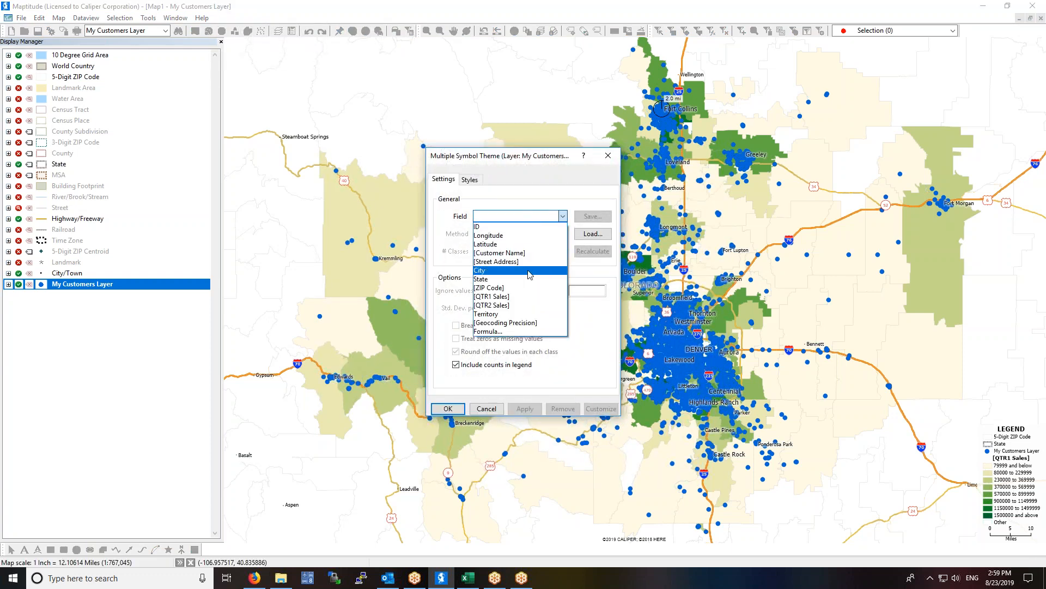
click(523, 315)
click(524, 409)
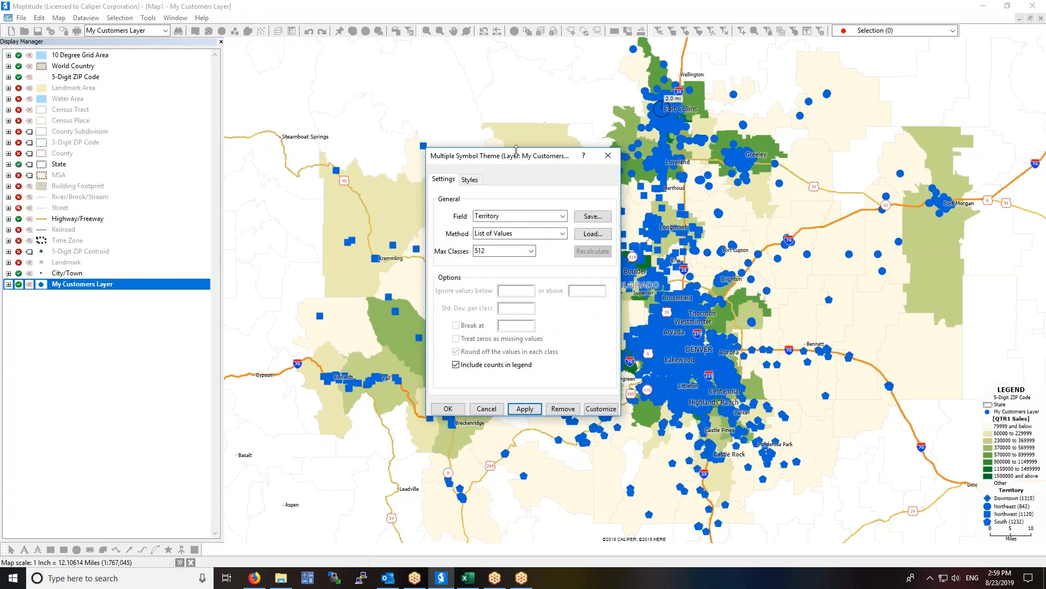
drag(475, 164, 334, 229)
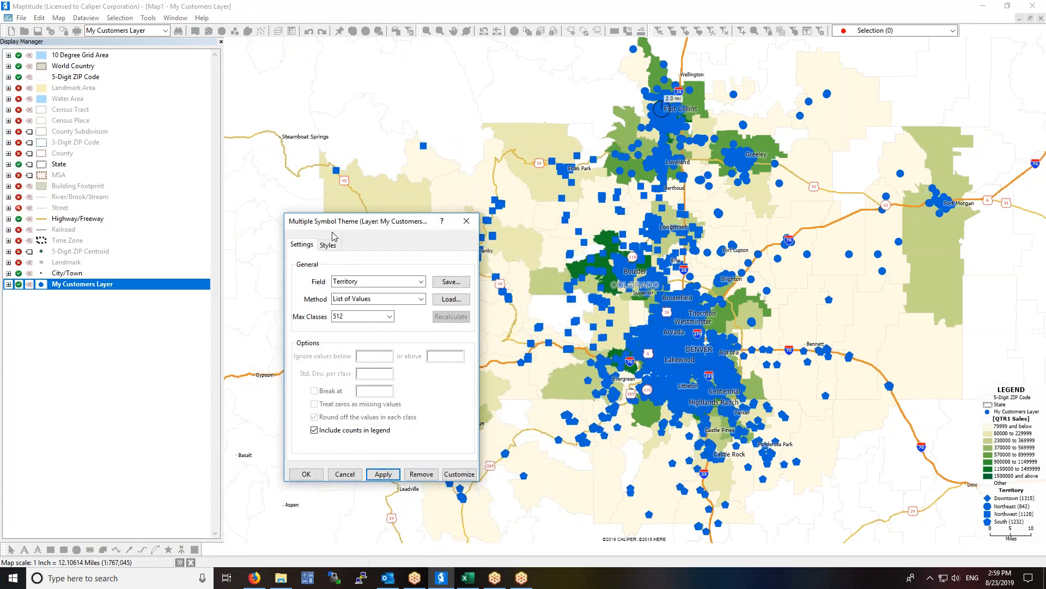
Edit the style of the theme's Downtown class and set its symbol type to Color Image
click(327, 244)
click(446, 279)
drag(518, 167, 379, 233)
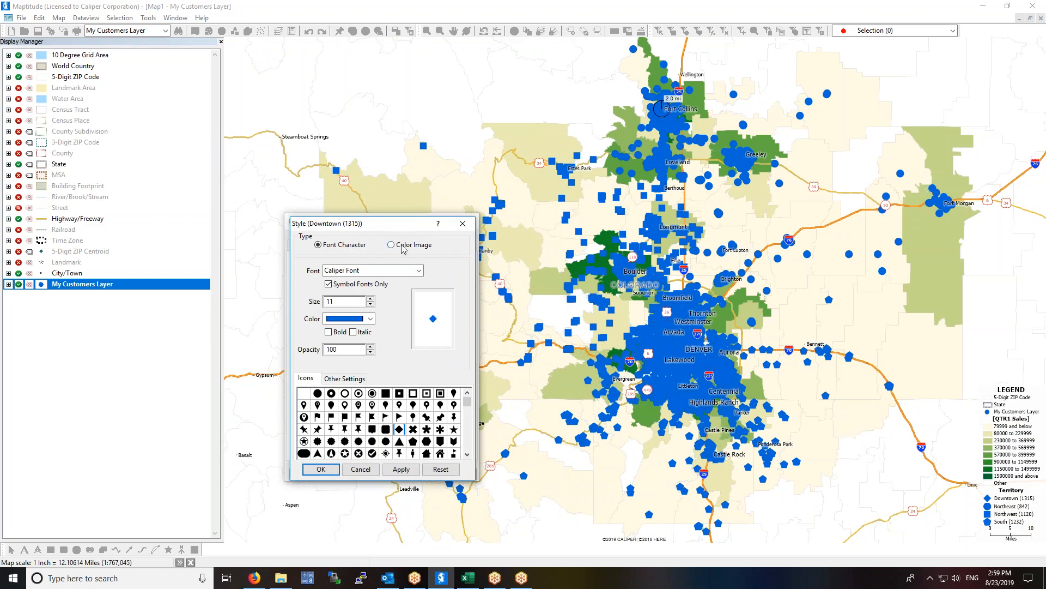
click(391, 245)
Browse the Point Icons folder, pick bullseye-cyan.ico for the Downtown customers, and confirm the theme
click(448, 276)
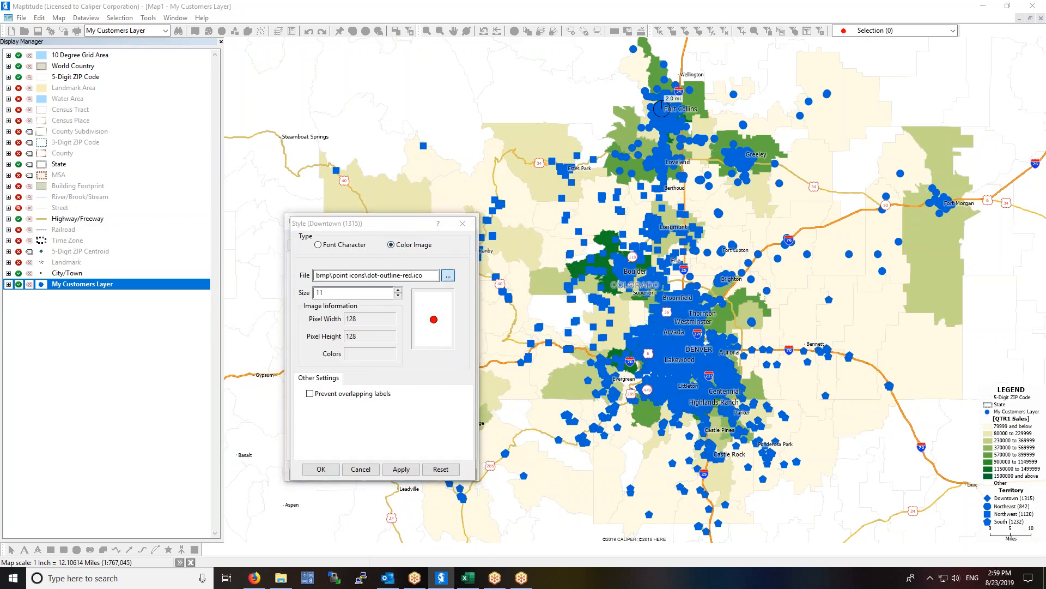
scroll(576, 263, down, 10)
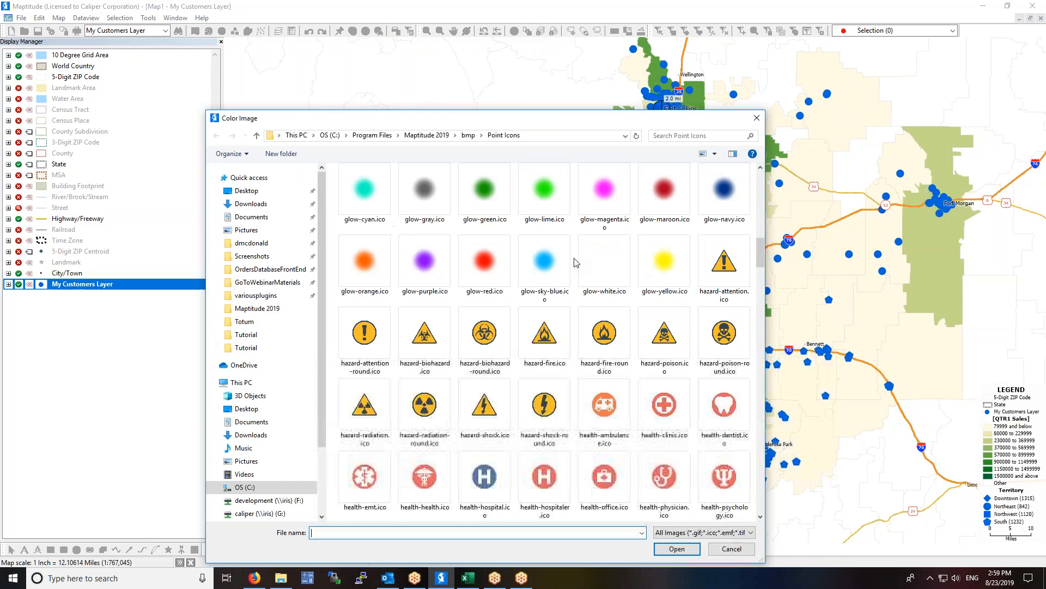
scroll(577, 263, down, 5)
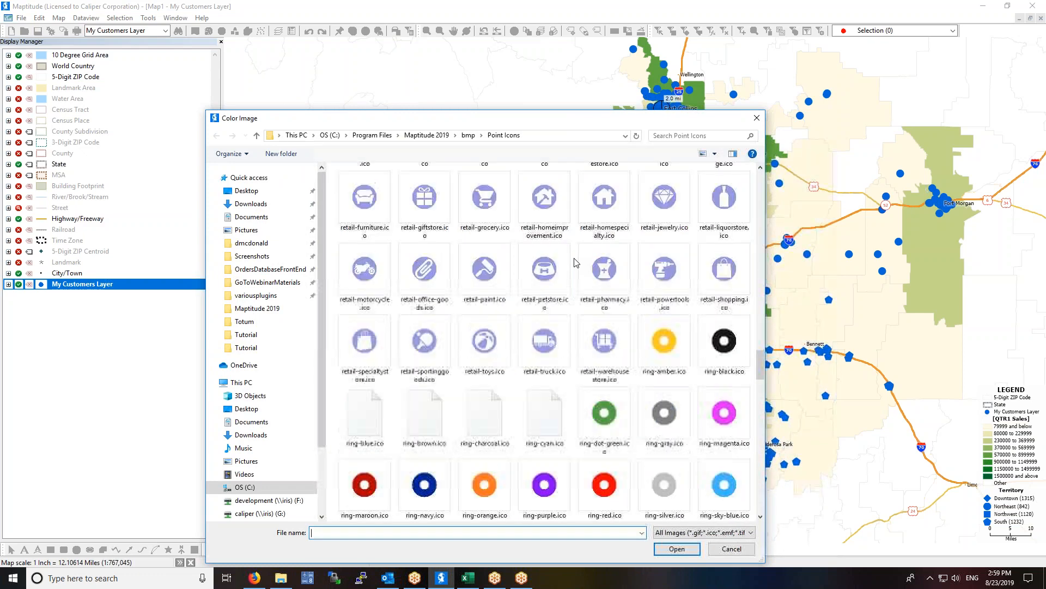
scroll(576, 262, up, 12)
scroll(575, 263, up, 10)
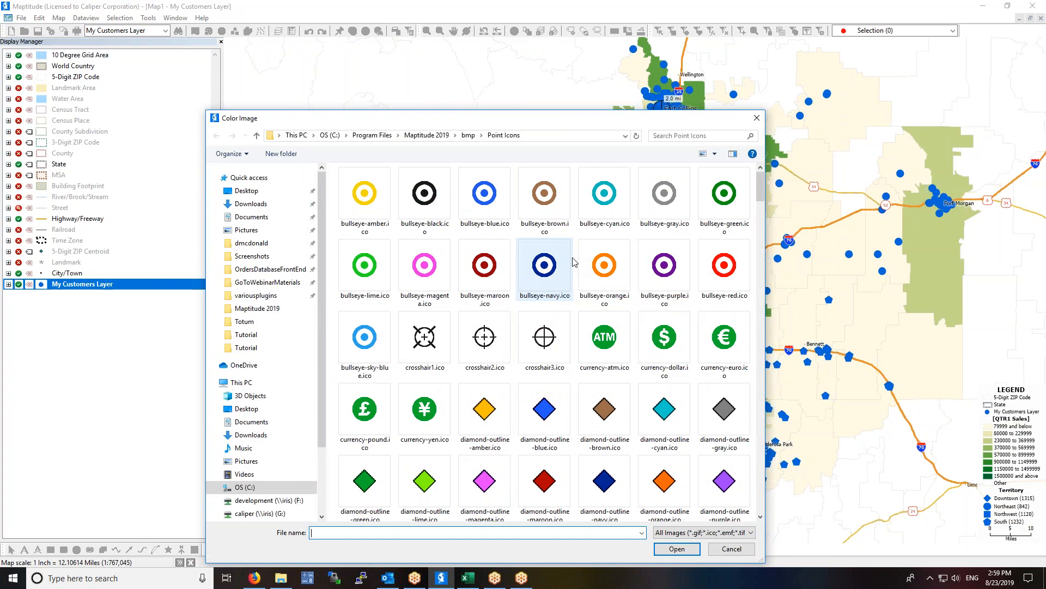
drag(587, 122, 657, 100)
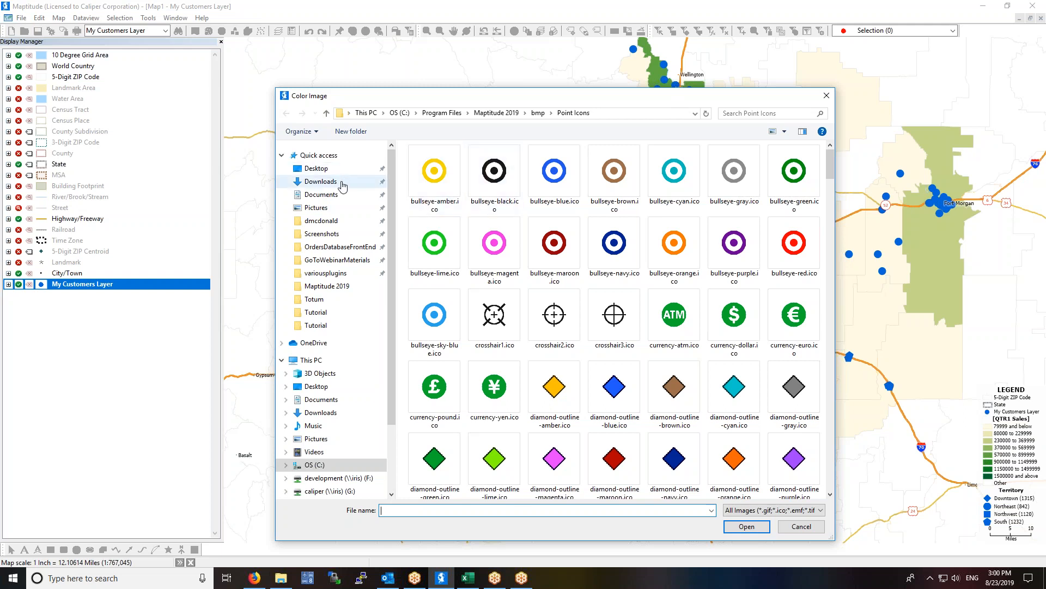
double_click(676, 190)
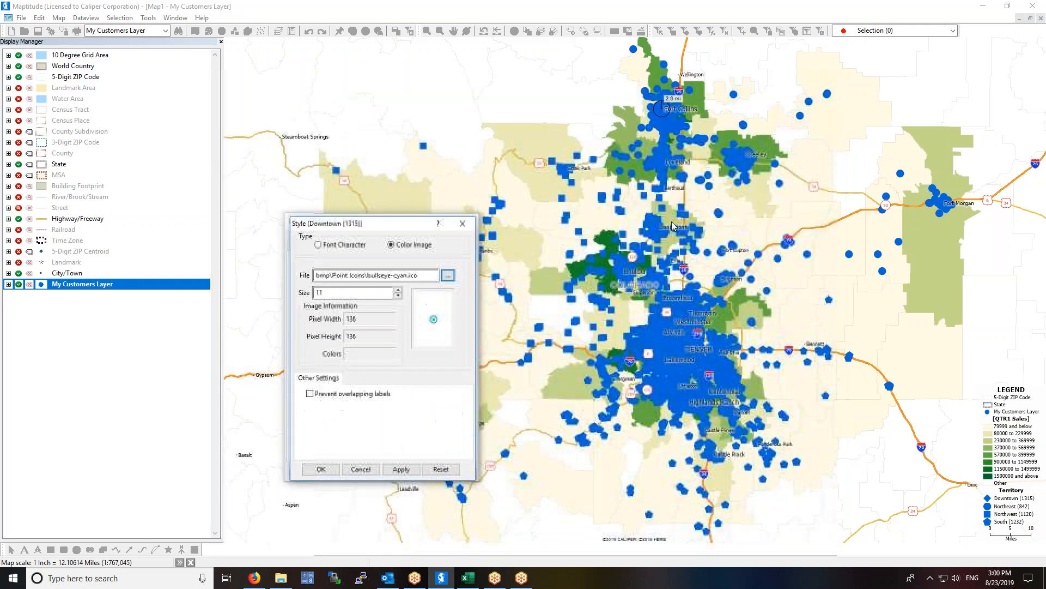
click(321, 469)
click(307, 472)
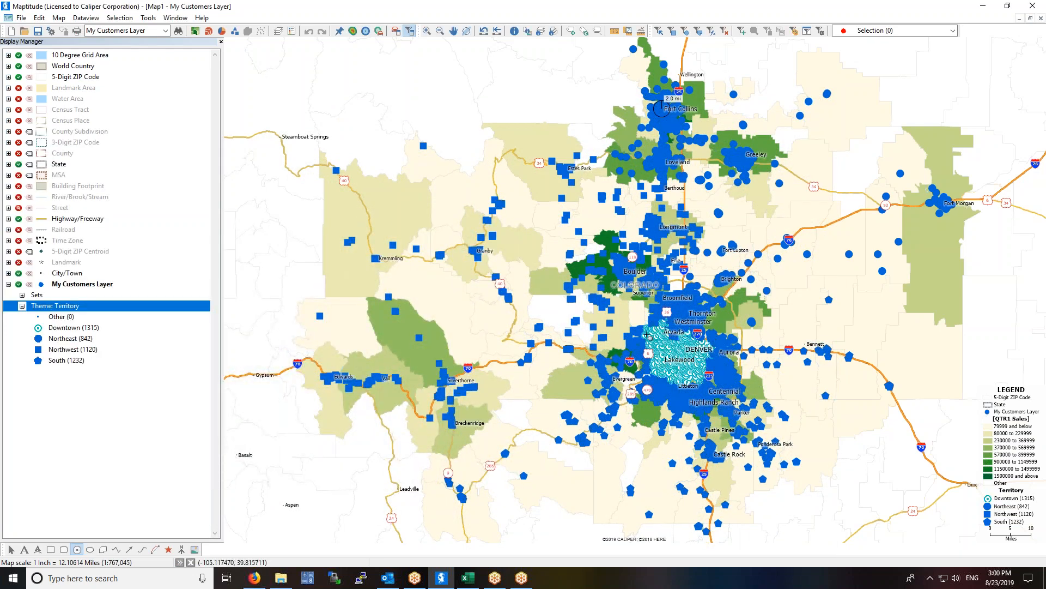
Zoom in on central Denver and examine the Downtown customer points over the ZIP Code areas
click(428, 31)
drag(664, 343, 702, 365)
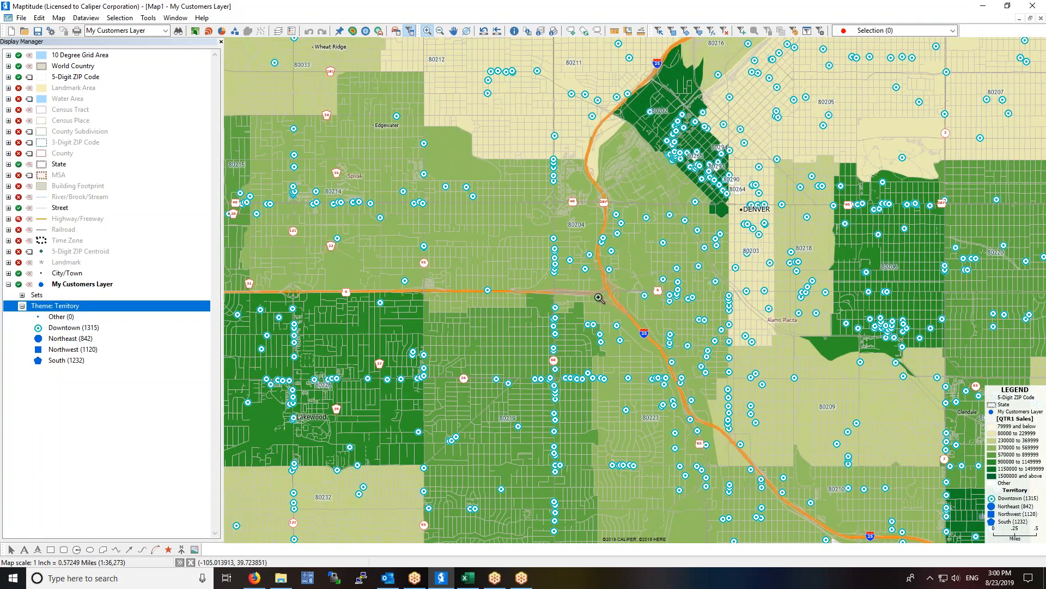
click(673, 264)
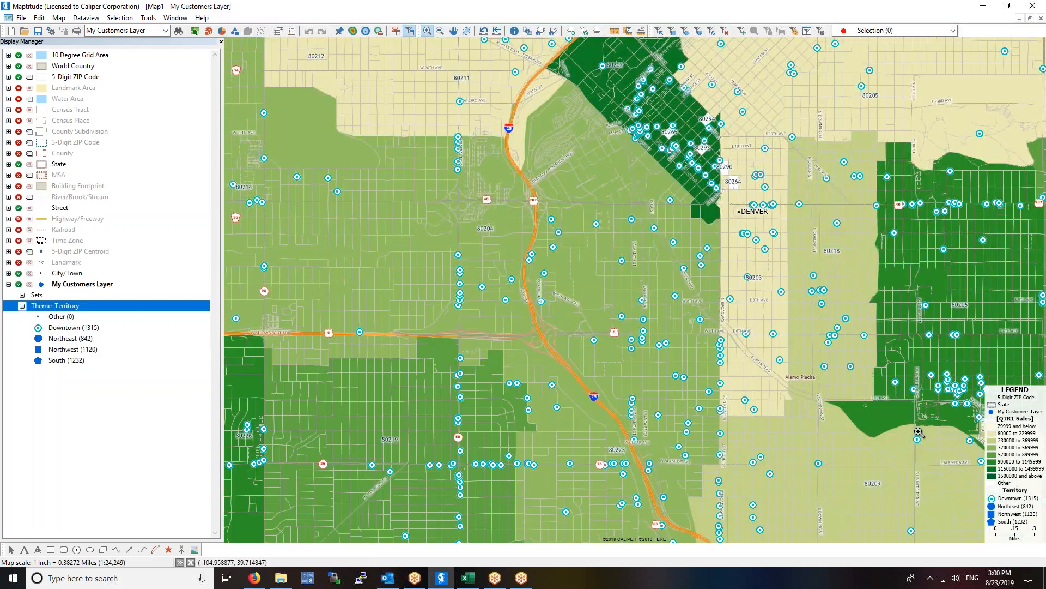
mouse_move(911, 429)
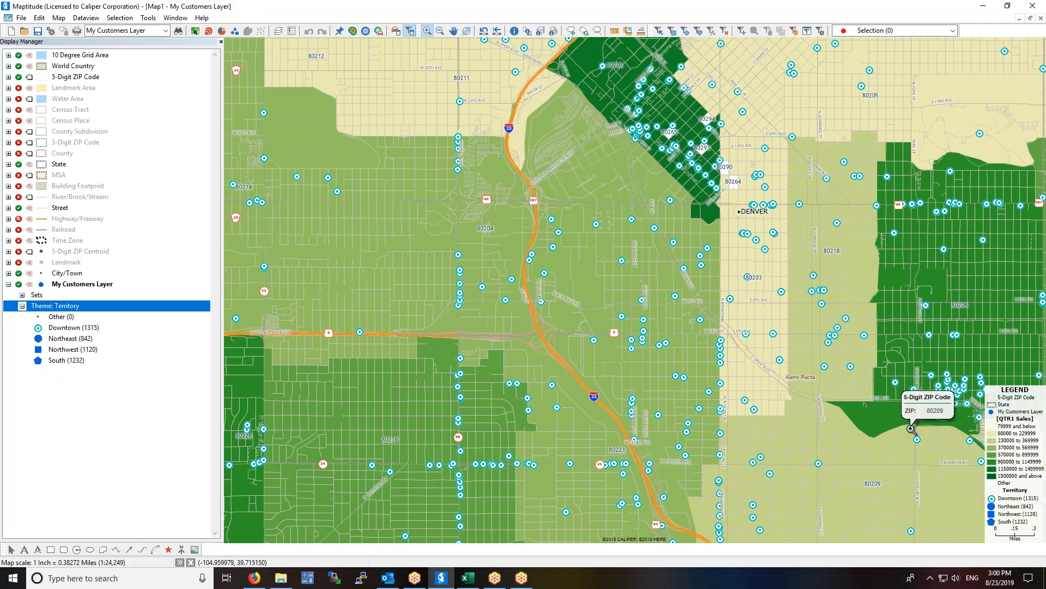
scroll(658, 232, down, 1)
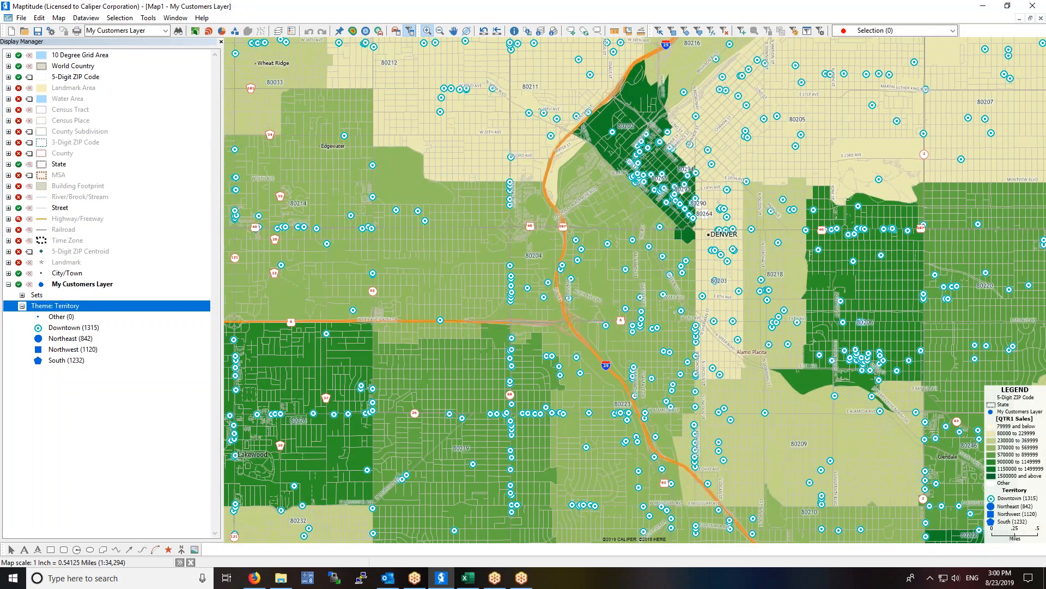
Show the available help and technical support options for Maptitude
click(200, 19)
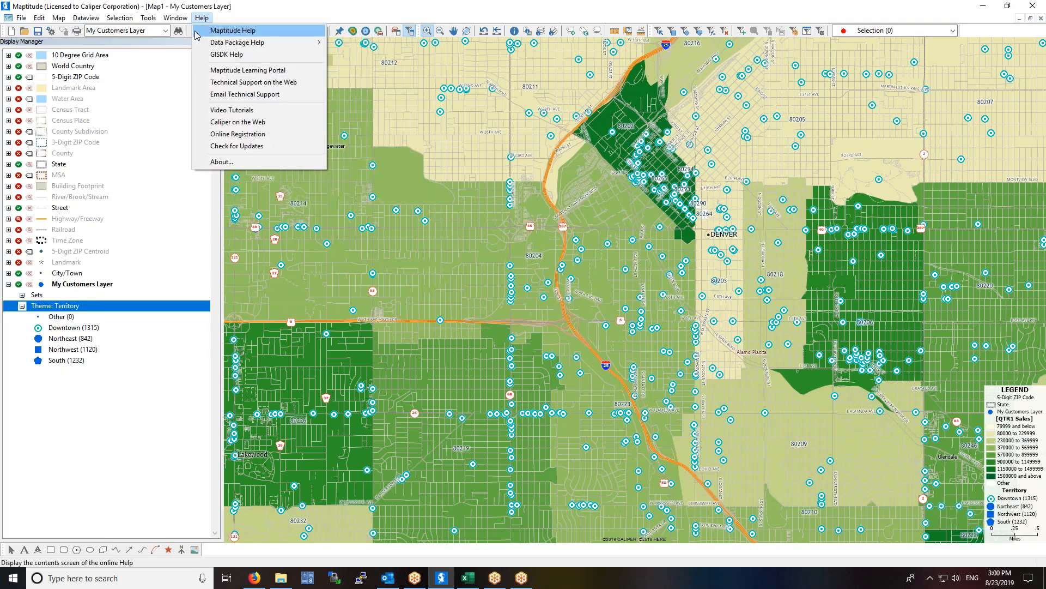